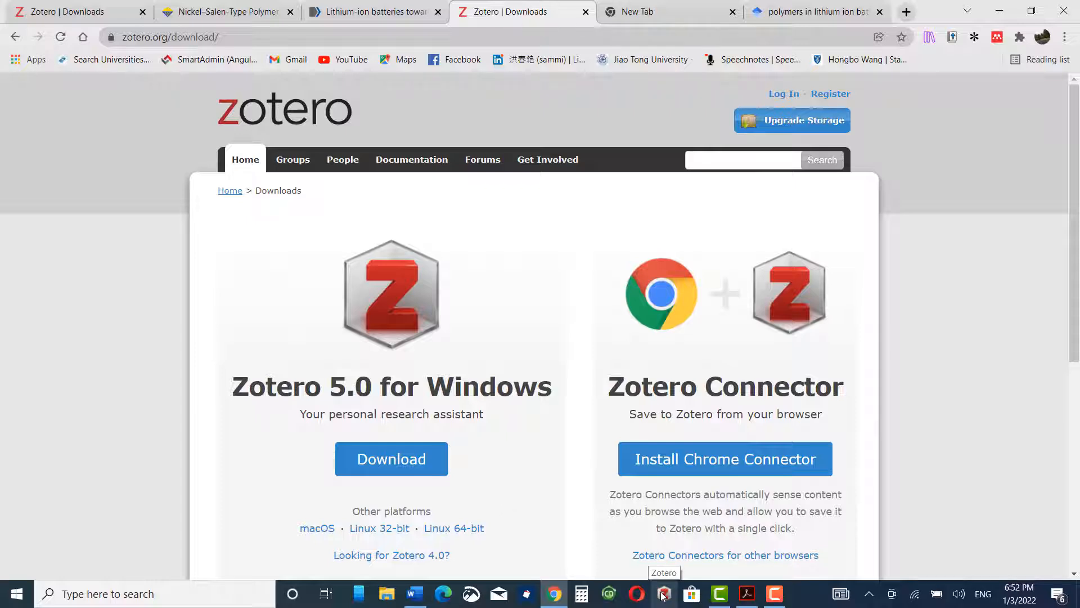
Switch to Zotero and create a blank Journal Article item in the Thesis collection.
click(663, 595)
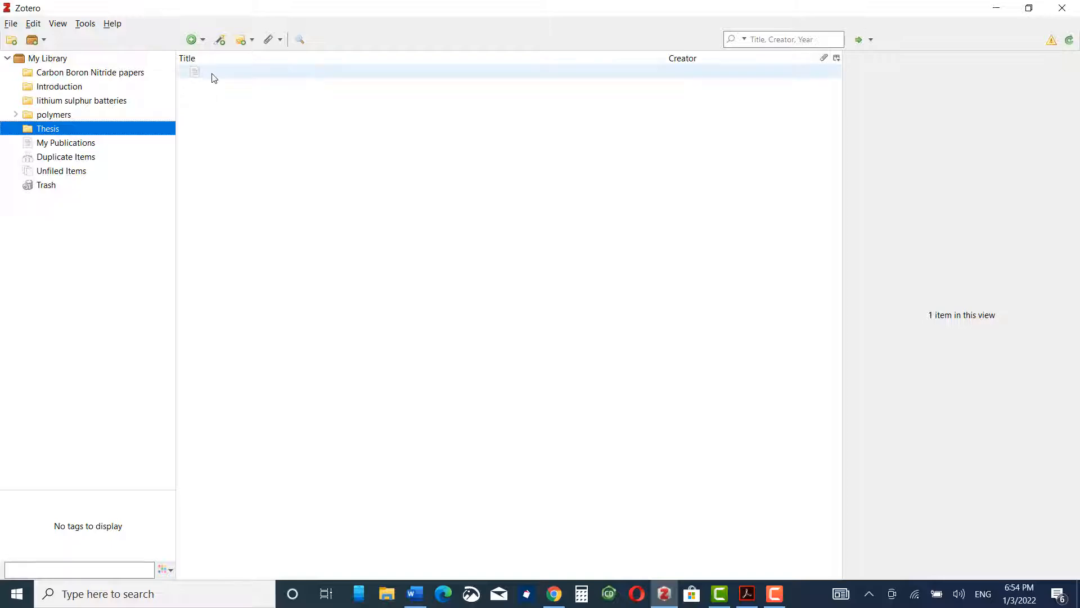
click(197, 39)
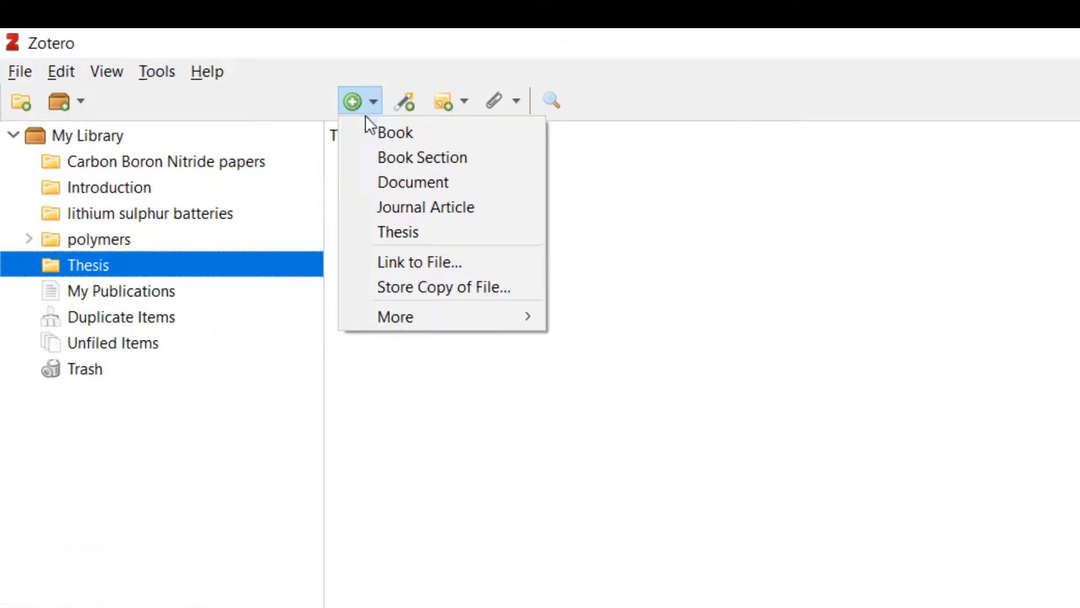
click(430, 208)
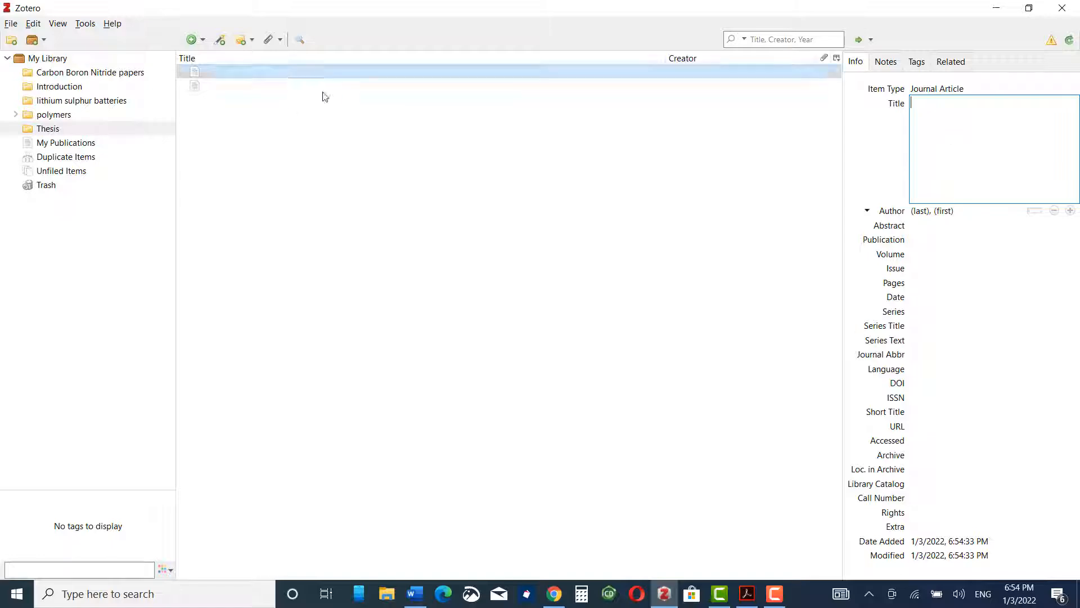
Copy the PMID 32250918 from the lithium-ion battery recycling article's web page and add the article to the Thesis collection by that identifier.
click(220, 41)
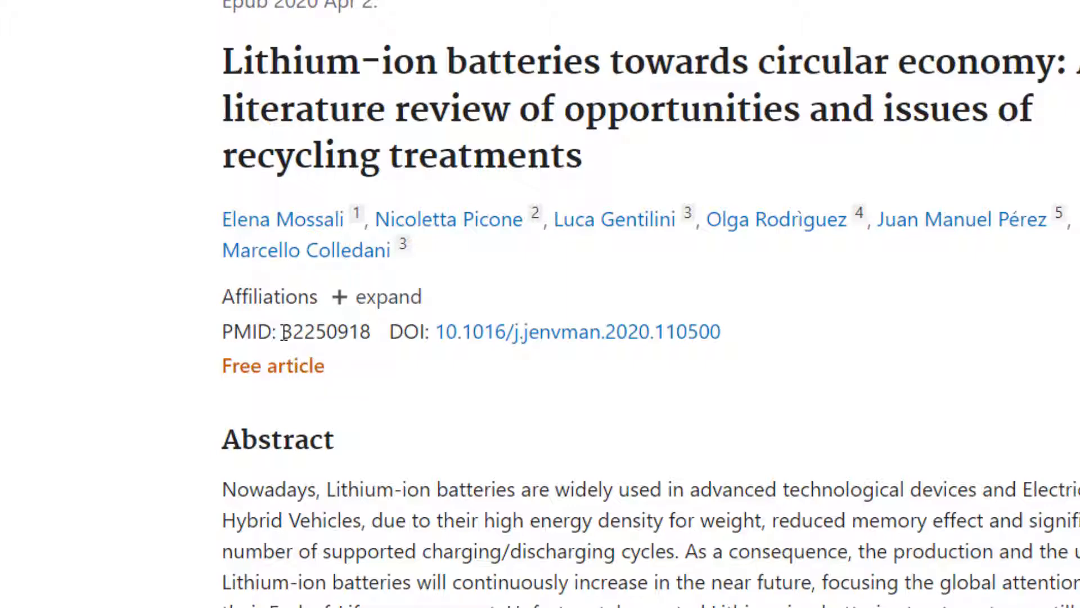
drag(282, 332, 374, 332)
key(ctrl+c)
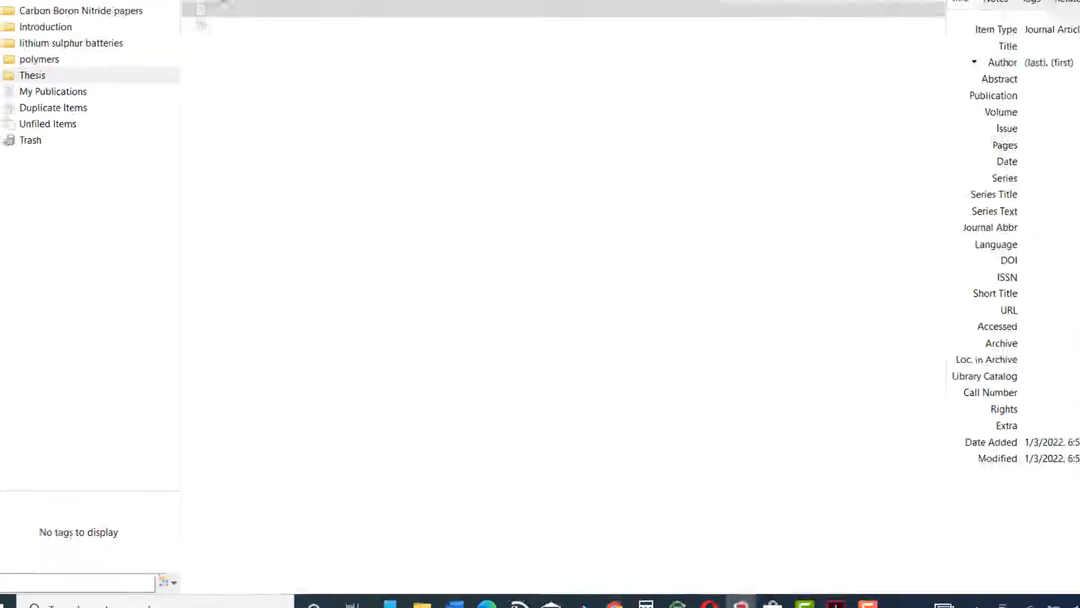
click(248, 57)
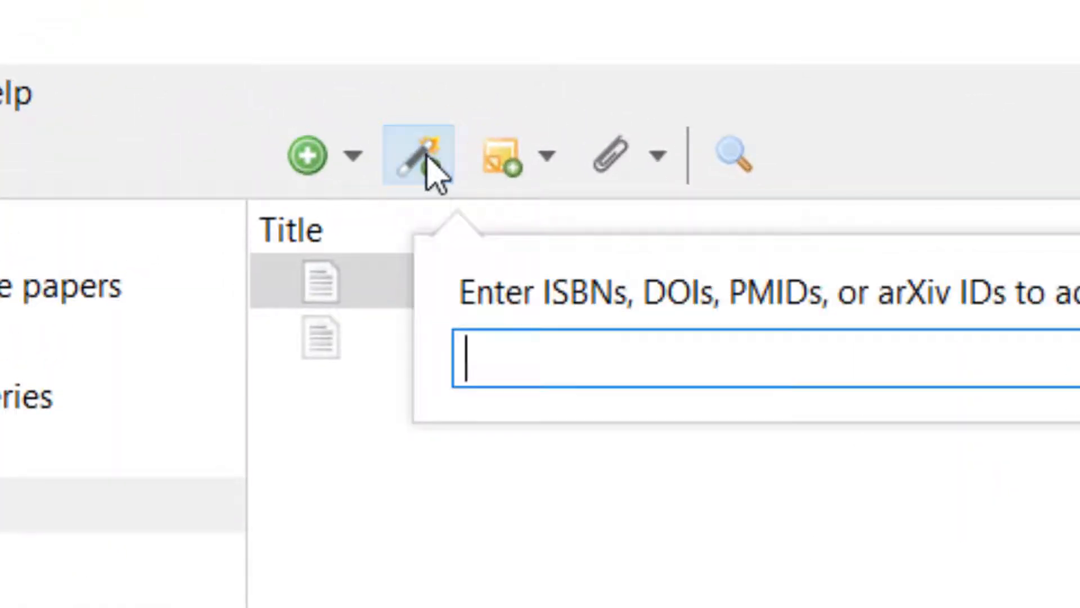
key(ctrl+v)
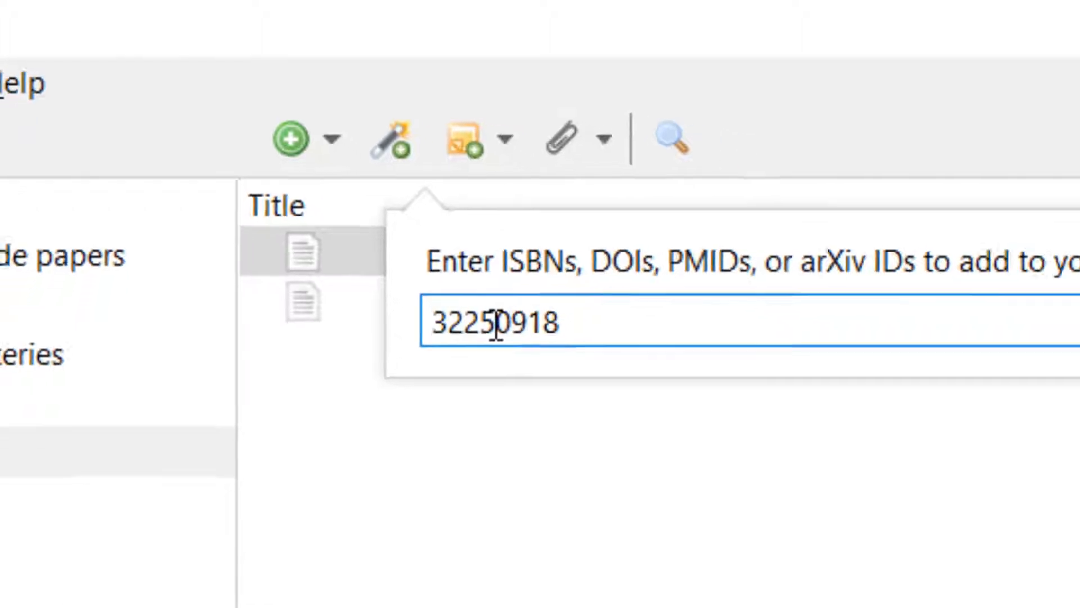
key(Return)
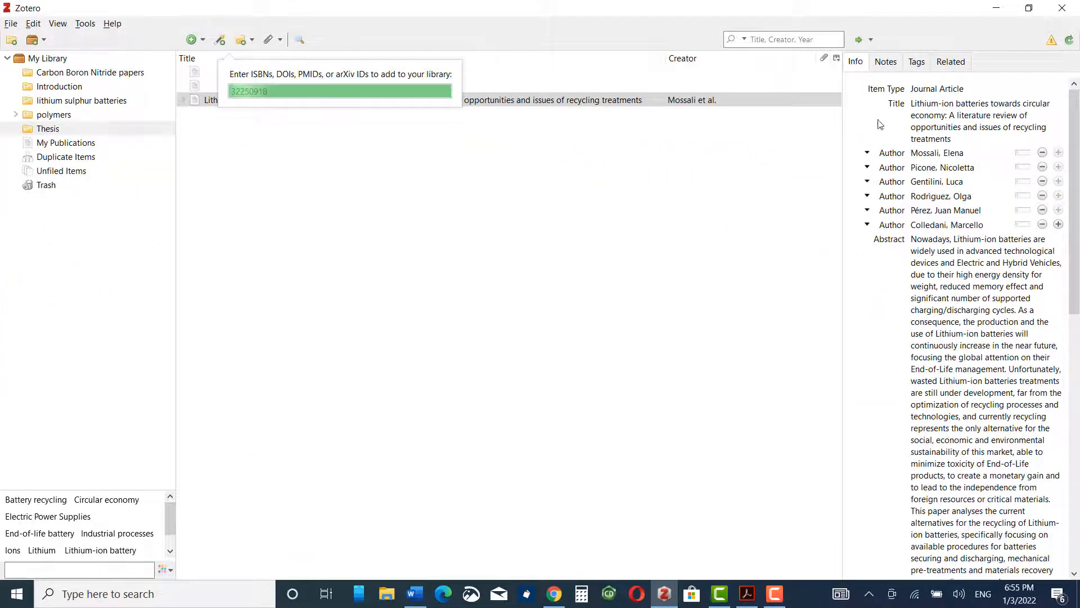
drag(1075, 163, 1075, 231)
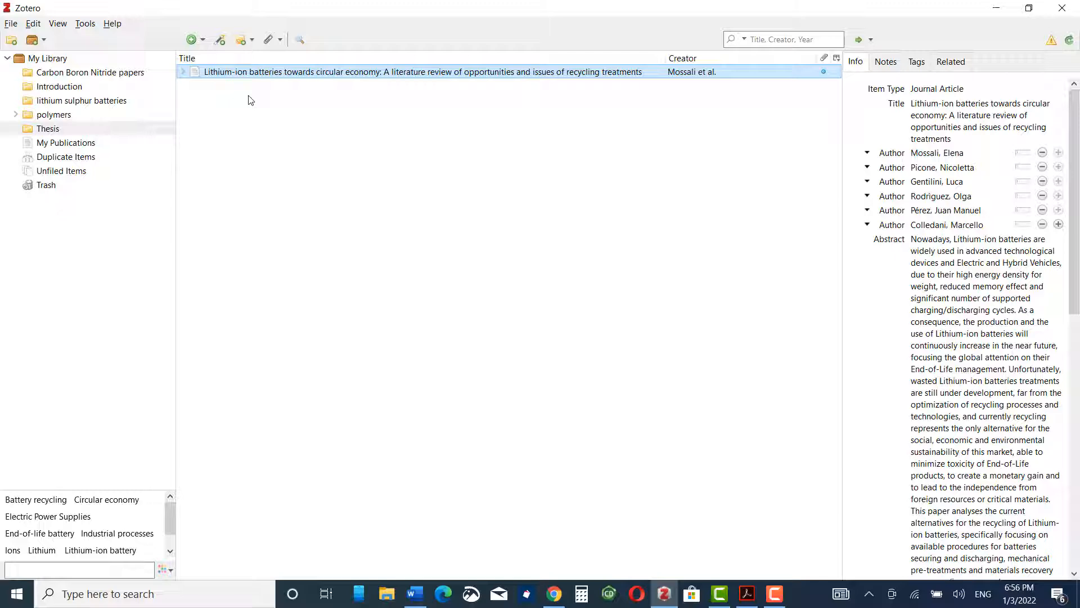
Switch to the Google Scholar results in Firefox and save "An outlook on lithium ion battery technology" to Zotero's Thesis collection.
mouse_move(673, 597)
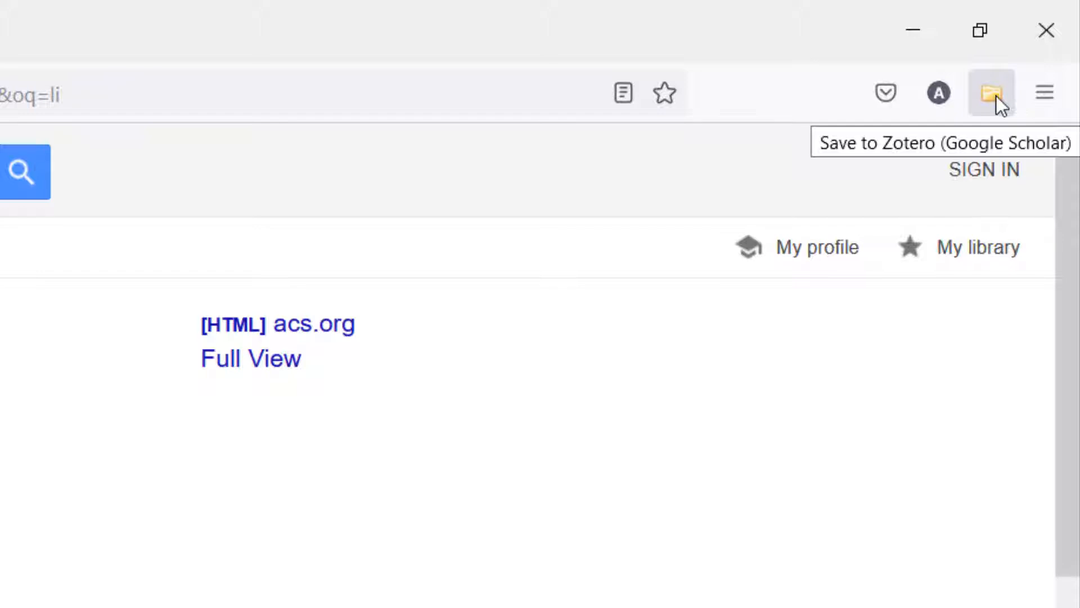
click(994, 94)
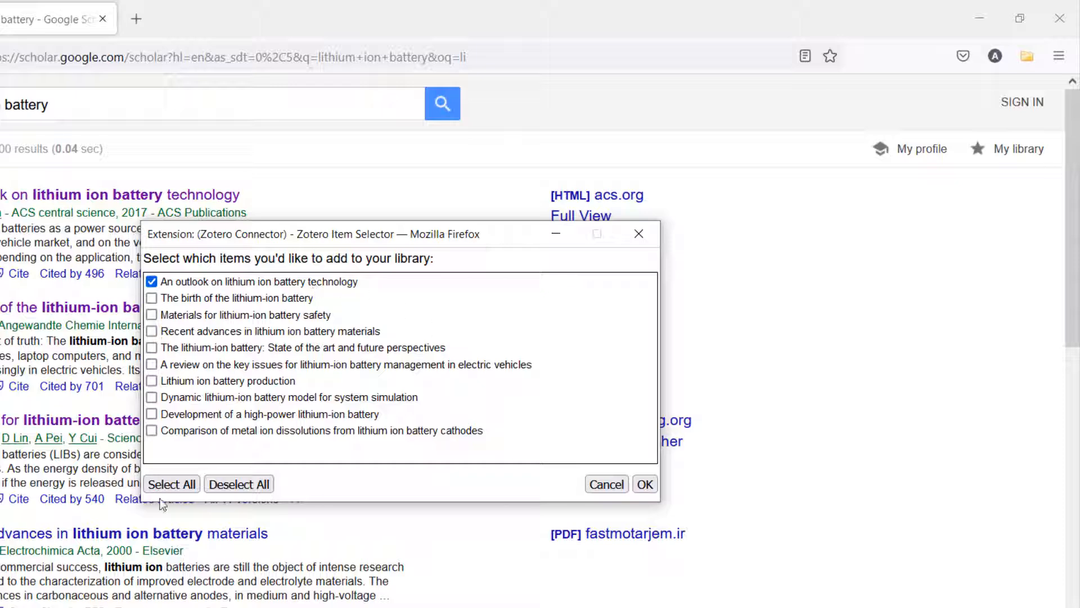
click(645, 484)
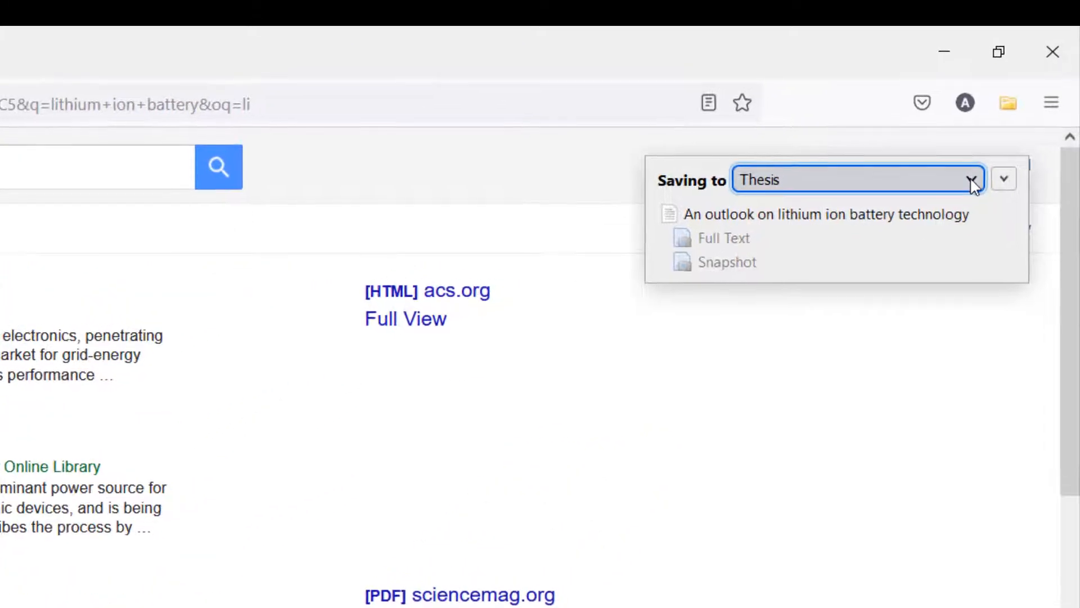
click(972, 181)
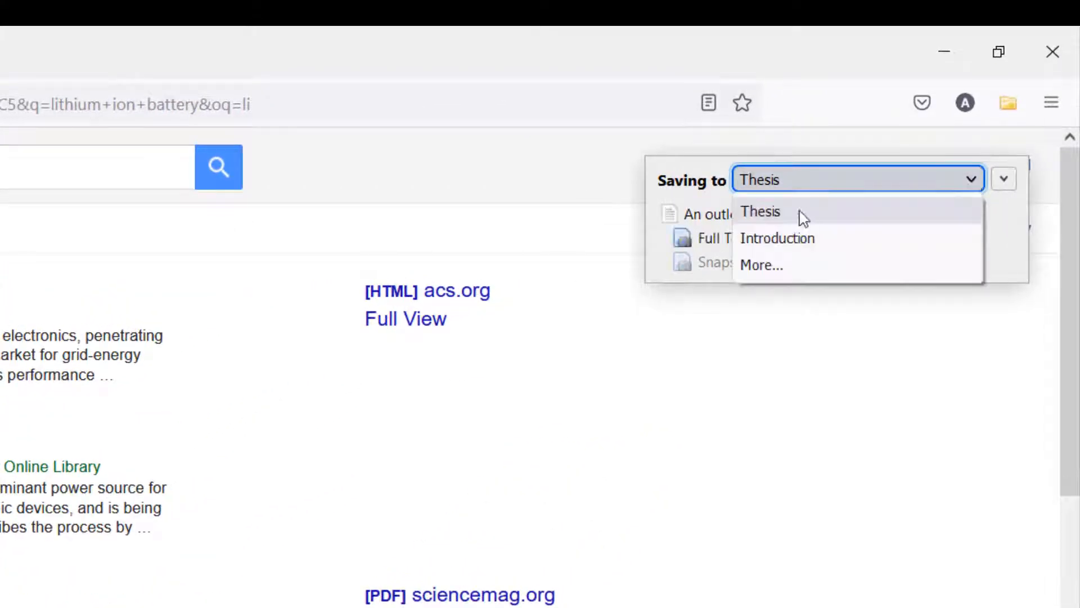
click(777, 220)
click(1004, 179)
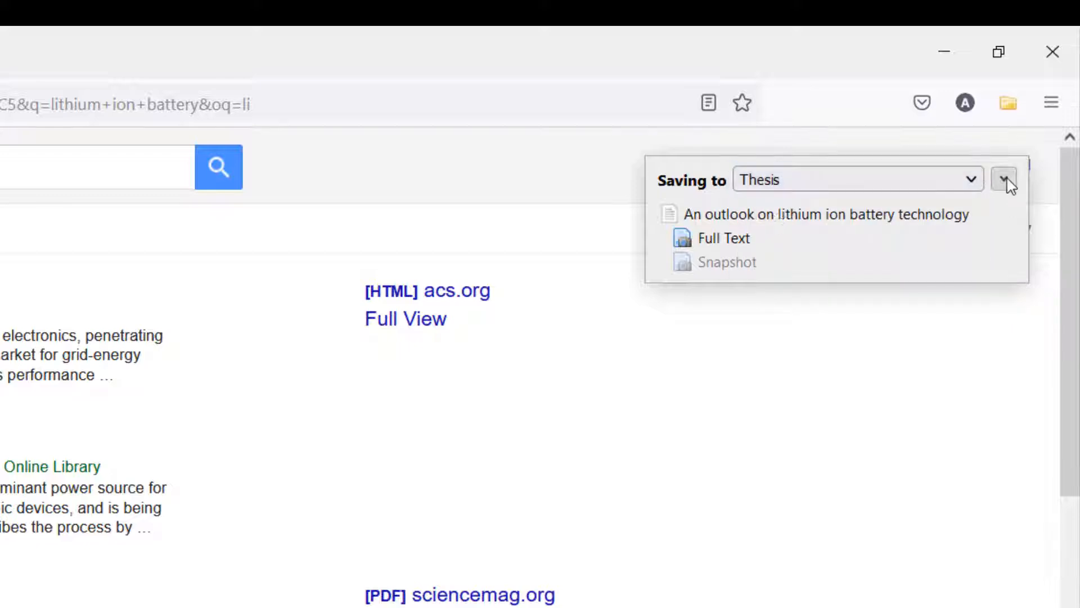
click(981, 489)
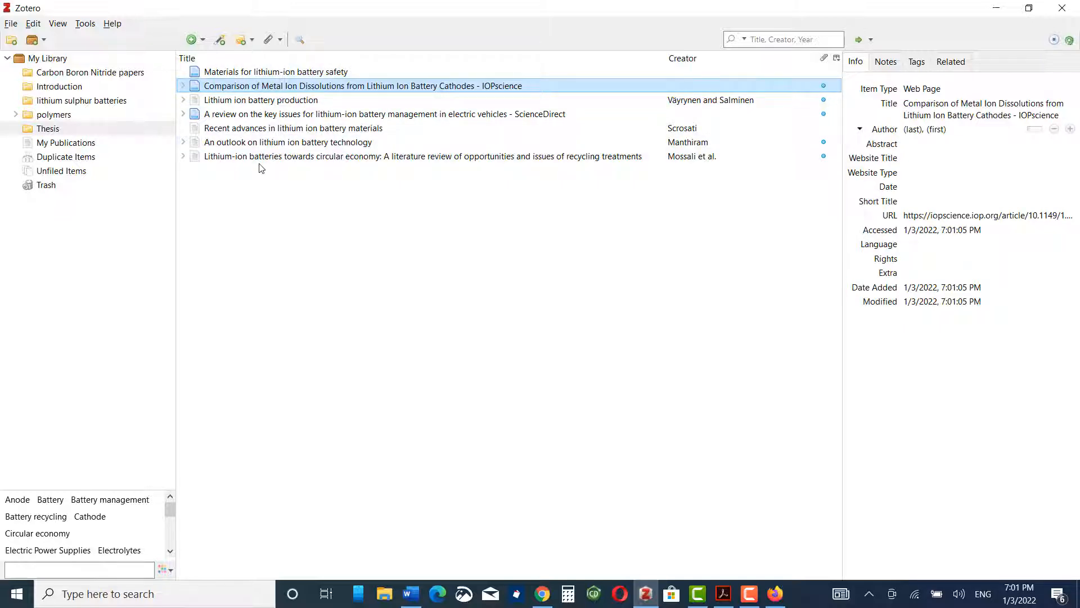
Examine the attachments of the lithium ion battery outlook and the circular economy articles, and collapse both entries.
click(183, 141)
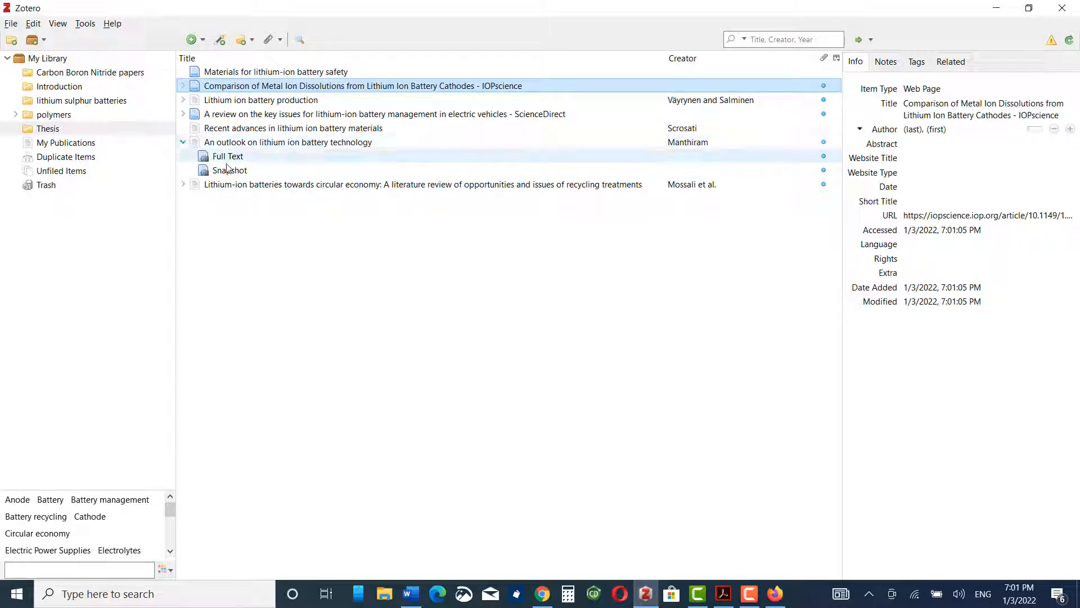
click(183, 184)
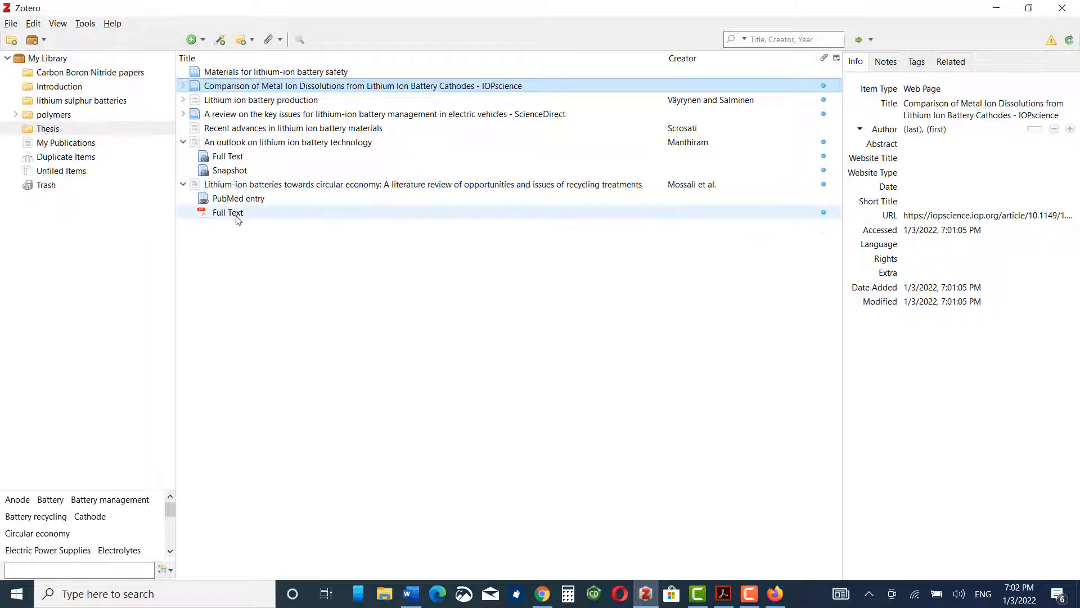
click(183, 185)
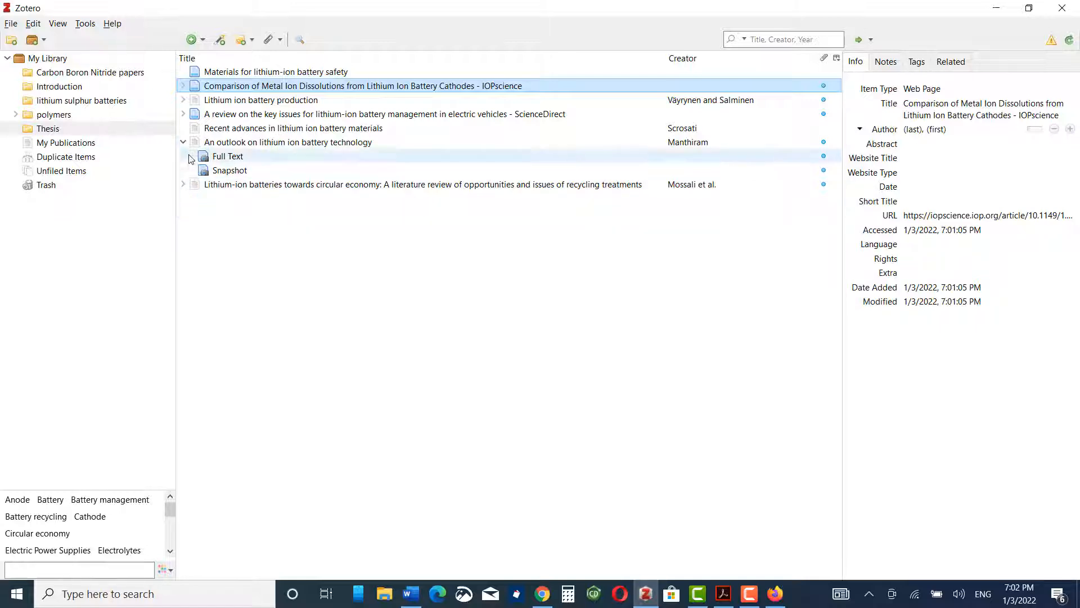
click(183, 141)
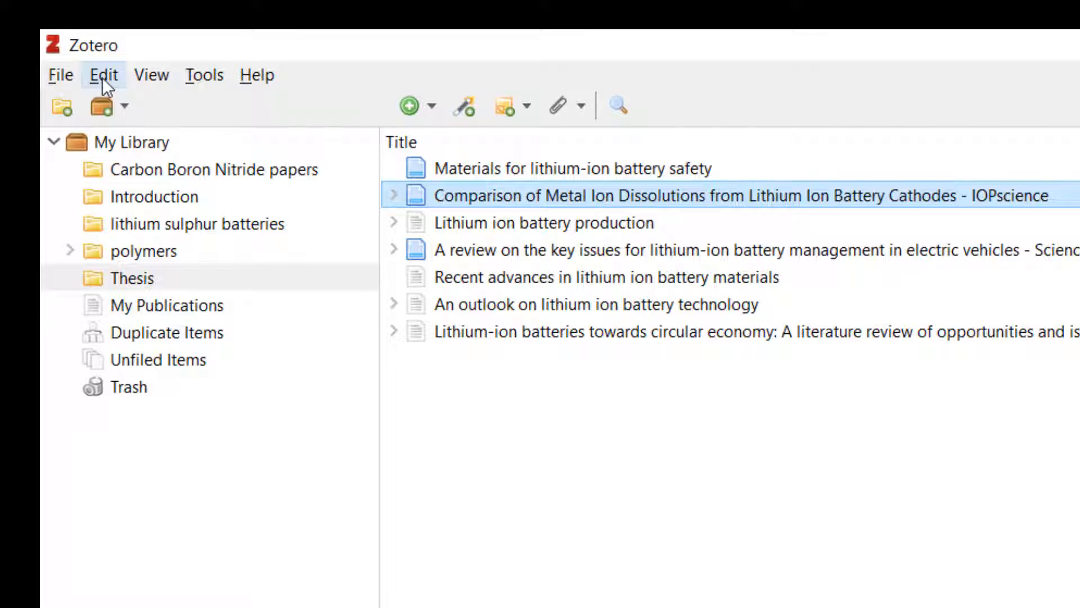
Accept Zotero's word processor citation preferences for the Microsoft Word add-in and show the Zotero commands in Word.
click(103, 76)
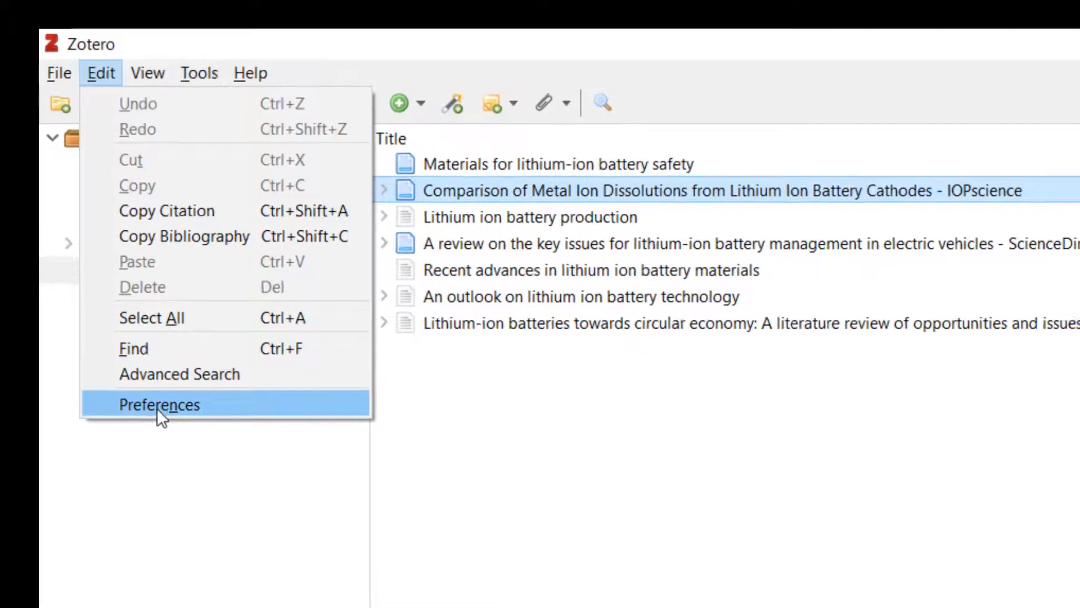
click(157, 407)
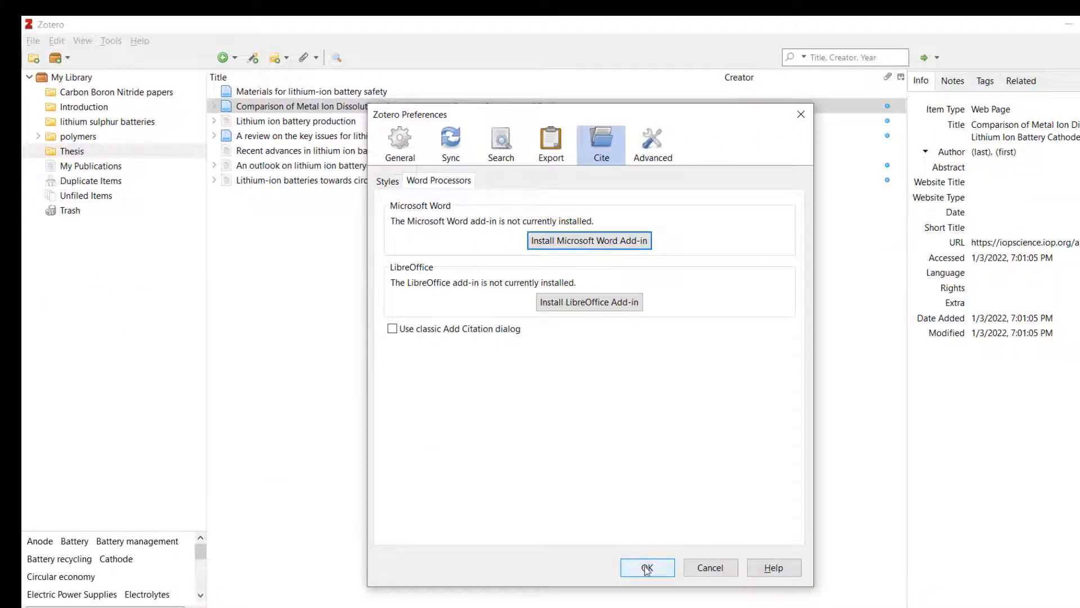
click(647, 568)
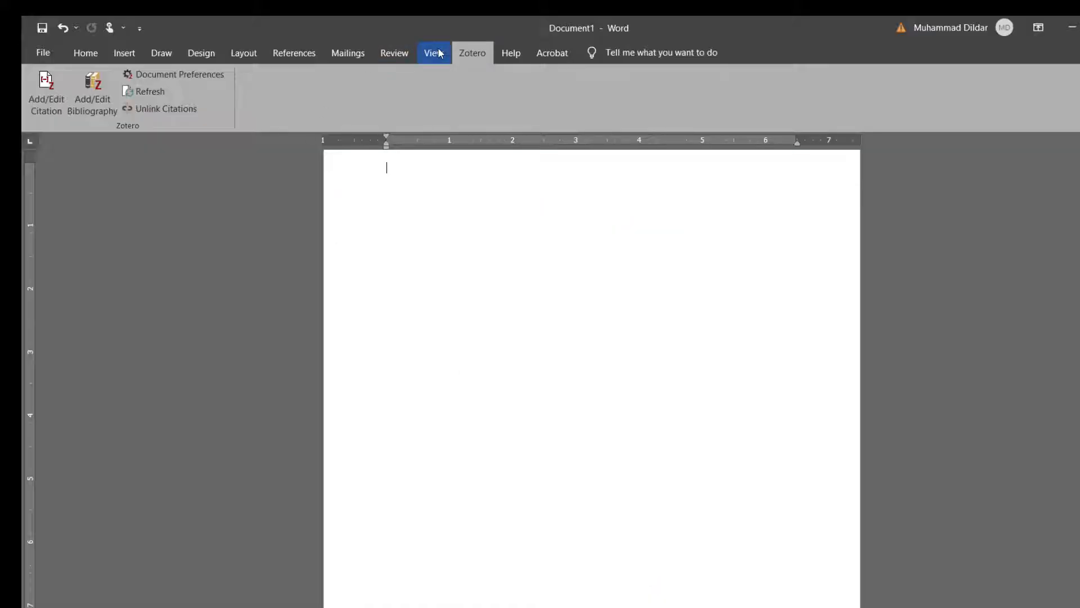
click(438, 53)
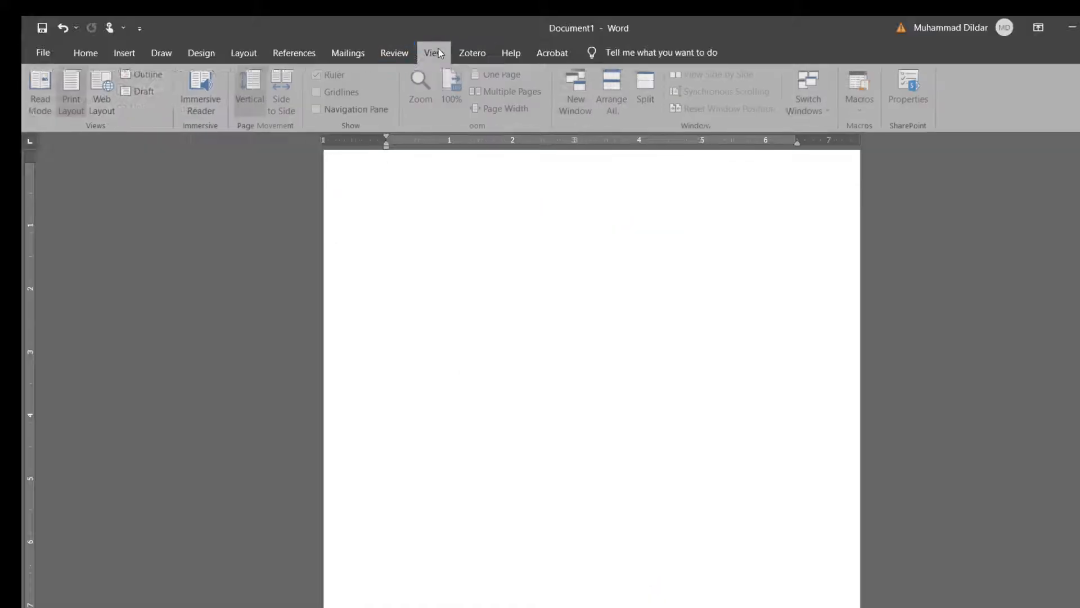
click(472, 53)
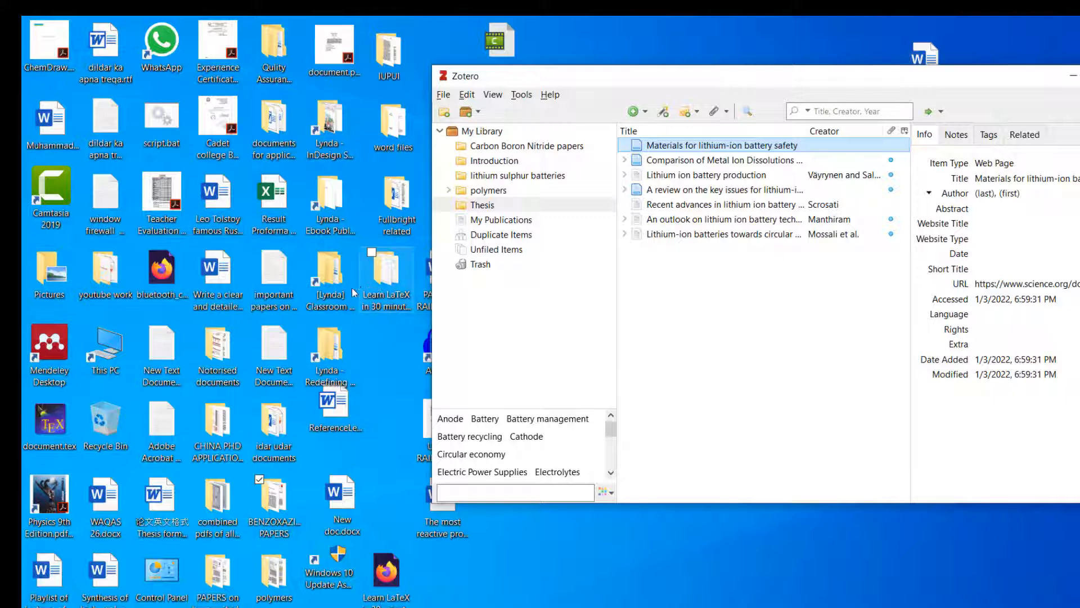
Open the BENZOXAZINE PAPERS folder, import Advanced Benzoxazine Chemistries2011.pdf into the Thesis collection, and review its retrieved details.
key(Return)
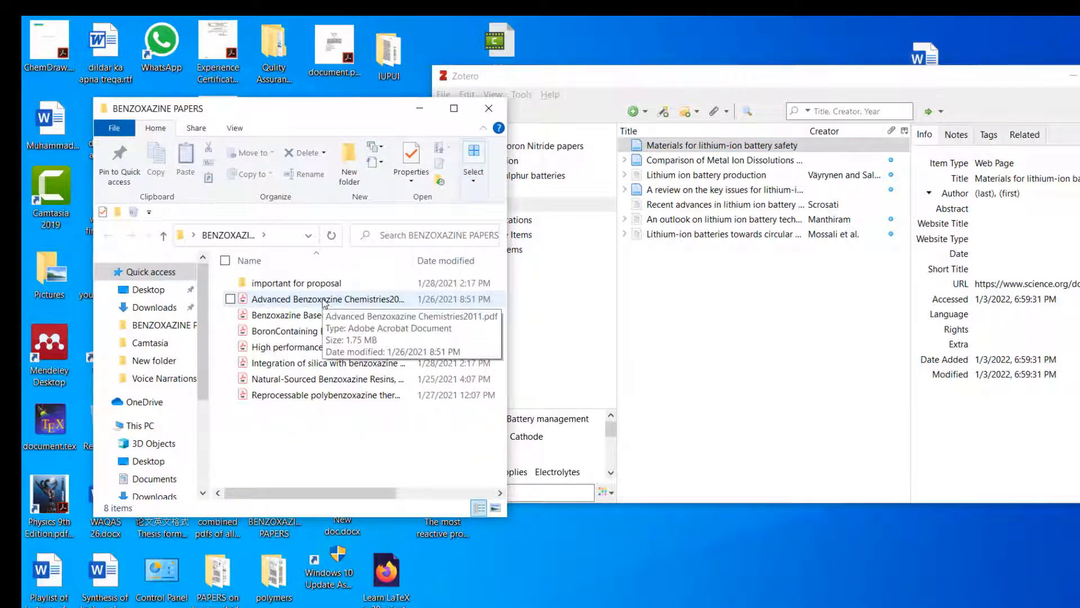
drag(325, 304, 717, 275)
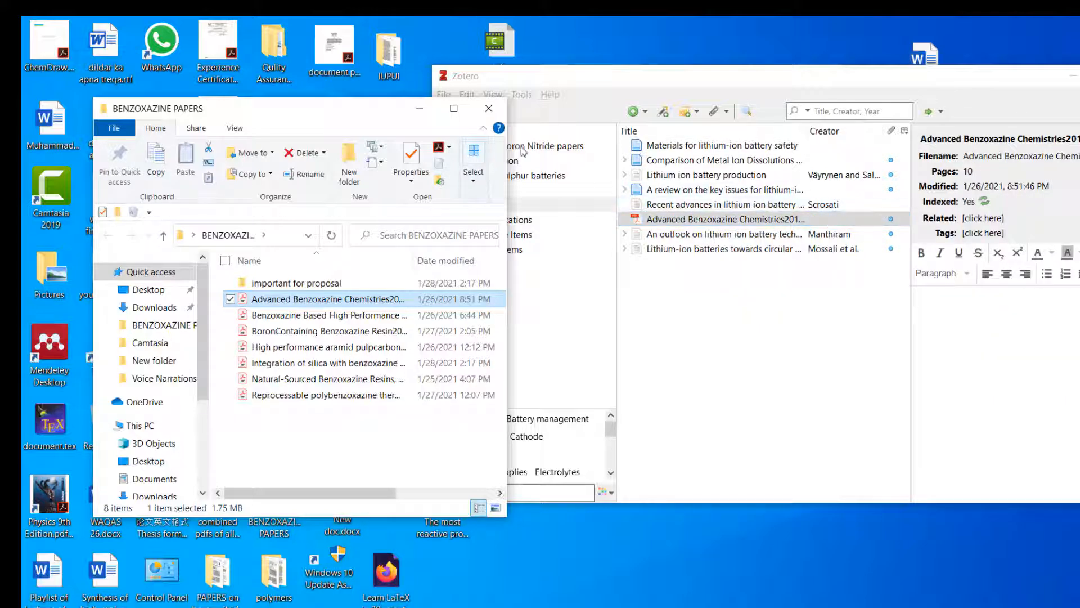
click(488, 108)
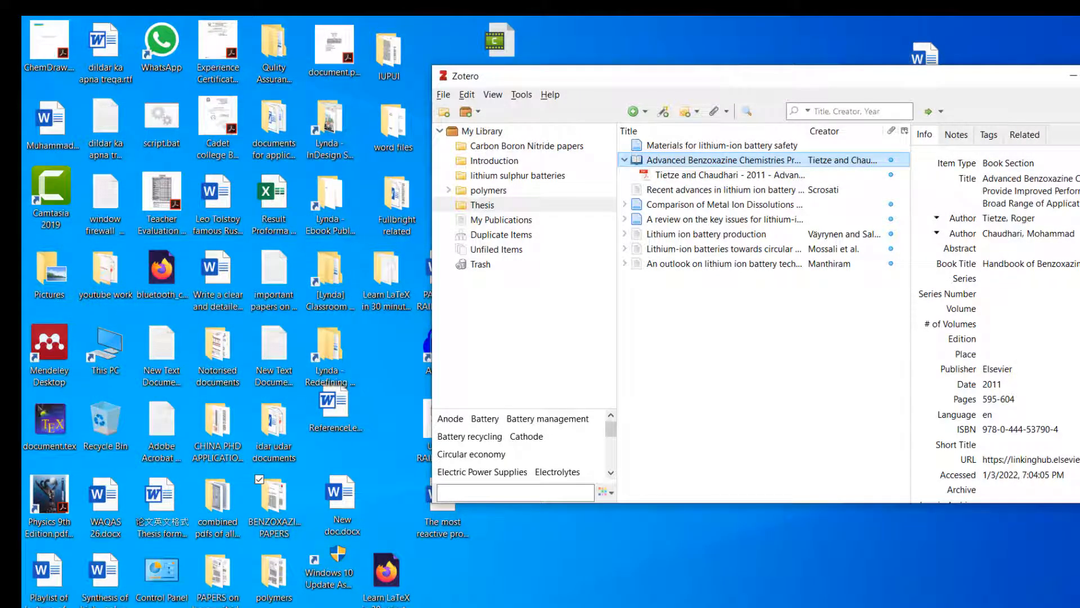
scroll(1001, 326, down, 4)
scroll(1002, 326, up, 4)
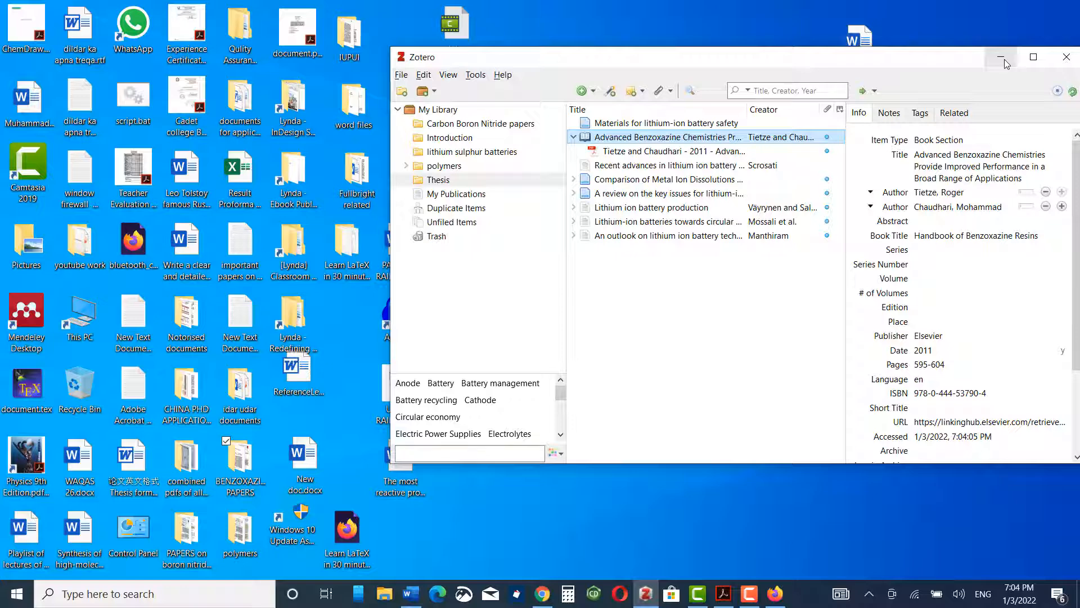
Switch to Word and cite "A review on the key issues for lithium-ion battery management in electric vehicles" after the paragraph, using Classic View.
click(1001, 57)
click(685, 125)
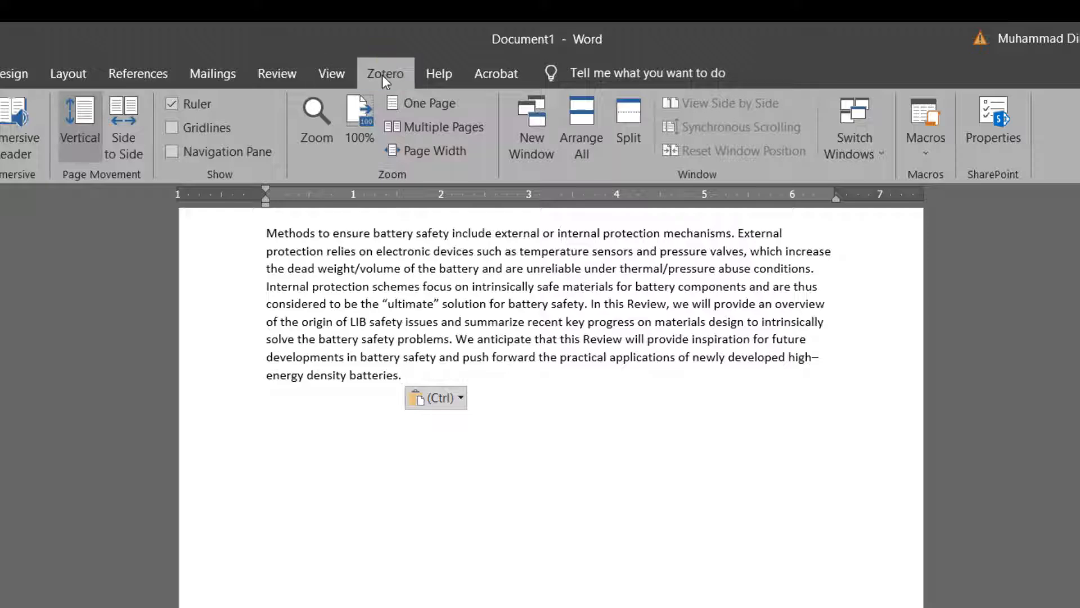
click(384, 75)
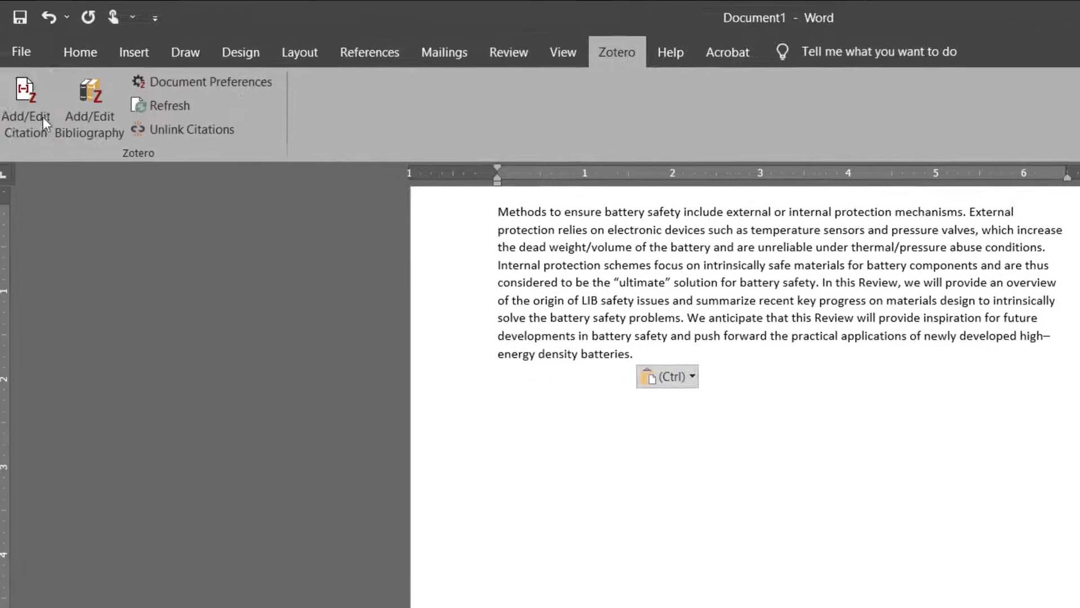
click(28, 106)
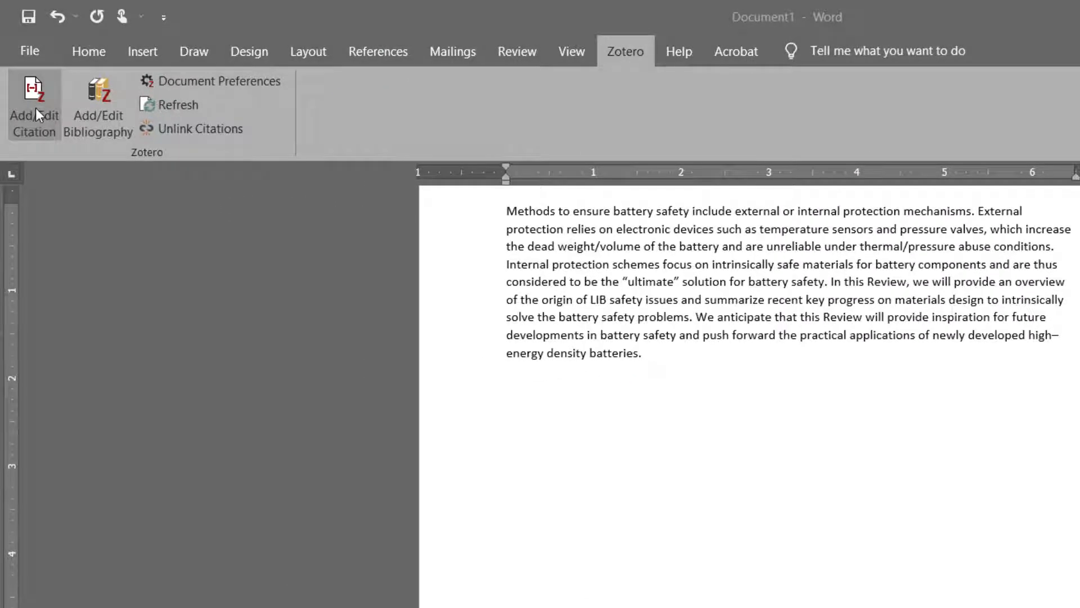
click(501, 406)
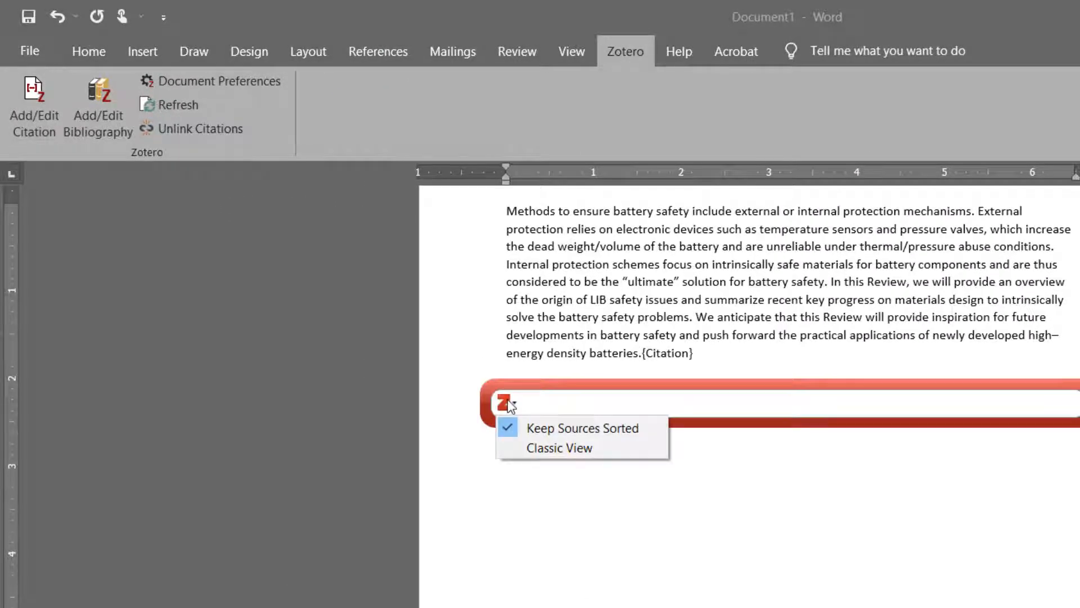
click(545, 449)
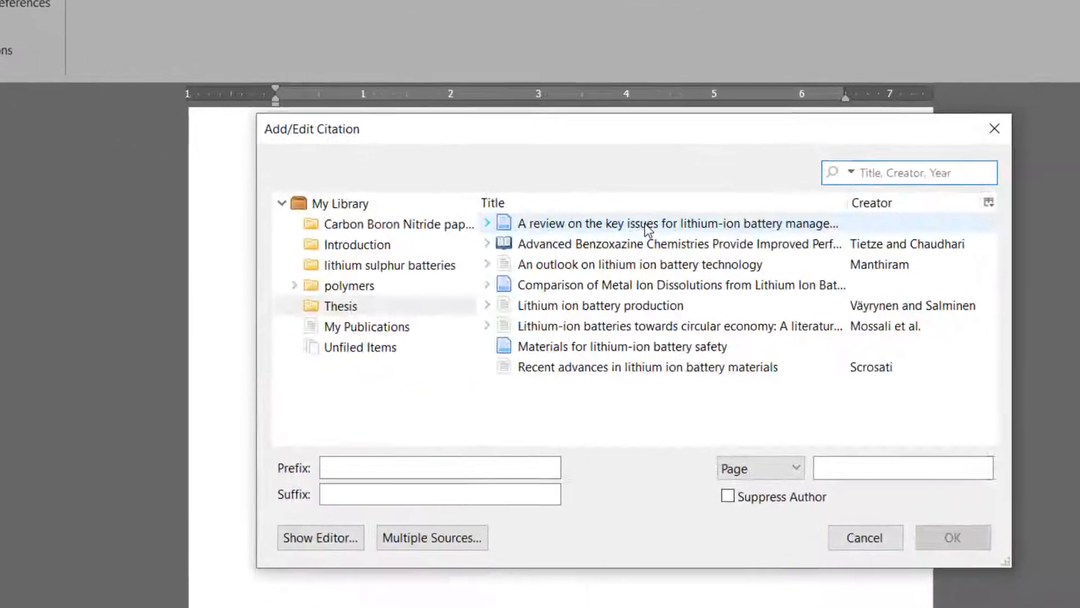
click(648, 227)
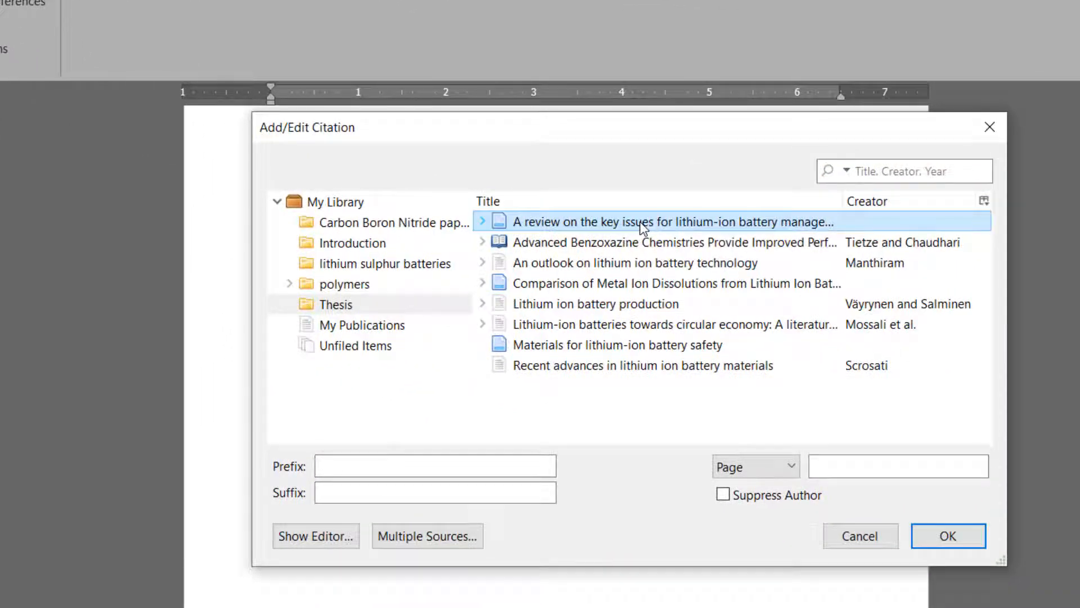
click(948, 535)
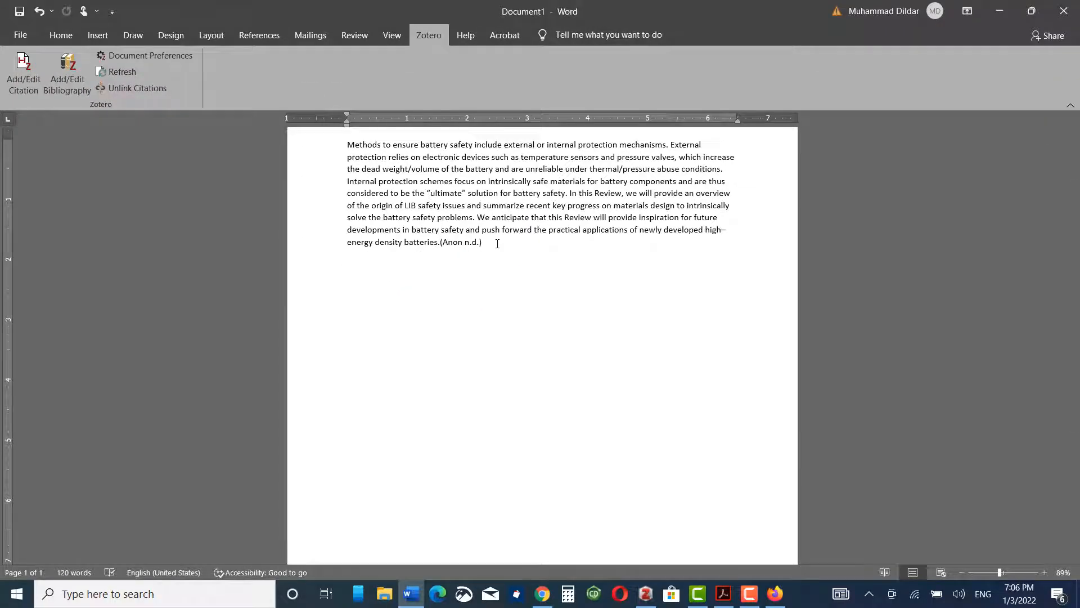
Add the passage beginning "Although a commercial success, lithium ion batteries" and cite "An outlook on lithium ion battery technology" after it, using Classic View.
text(Although a commercial success, lithium ion batteries are still the object of intense research mainly aimed to the characterization of improved electrode and electrolyte materials. The recent advances in carbonaceous and alternative anodes, in medium and high-voltage cathodes and in liquid and polymer electrolytes are here reviewed and discussed.)
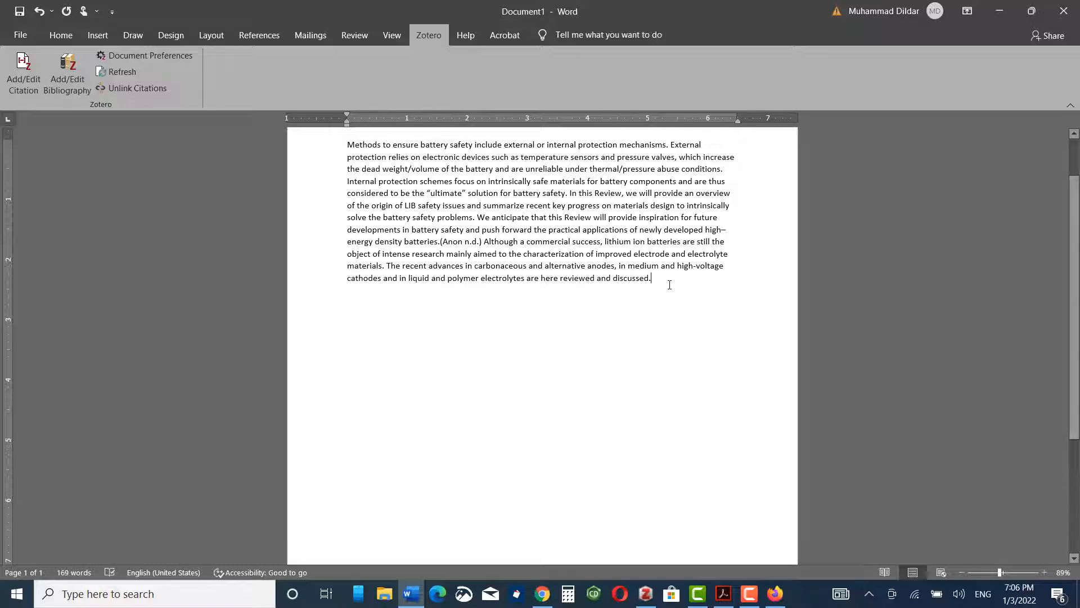
click(23, 72)
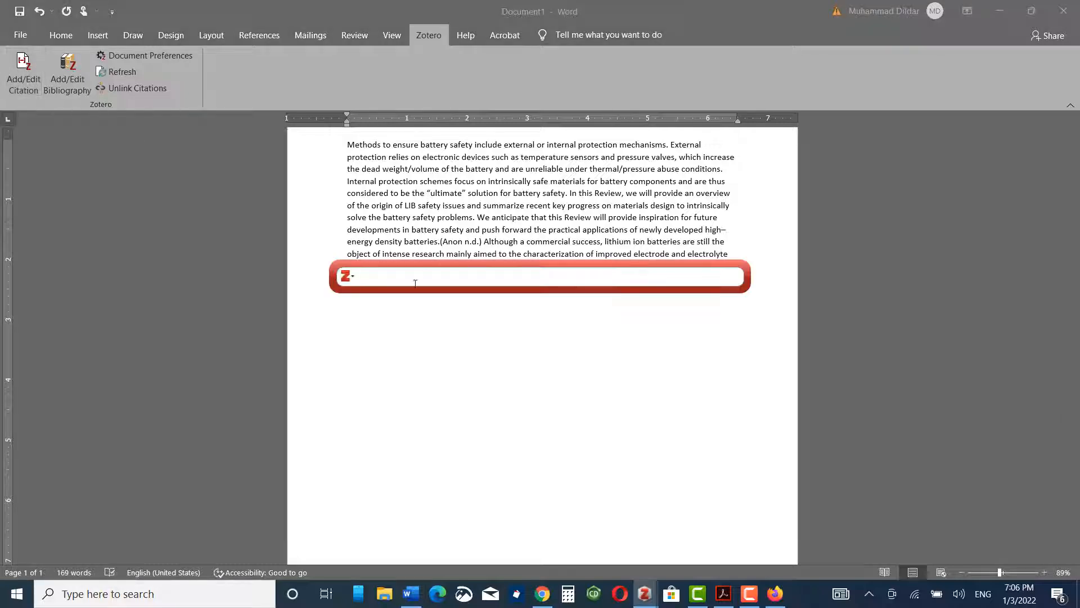
click(346, 276)
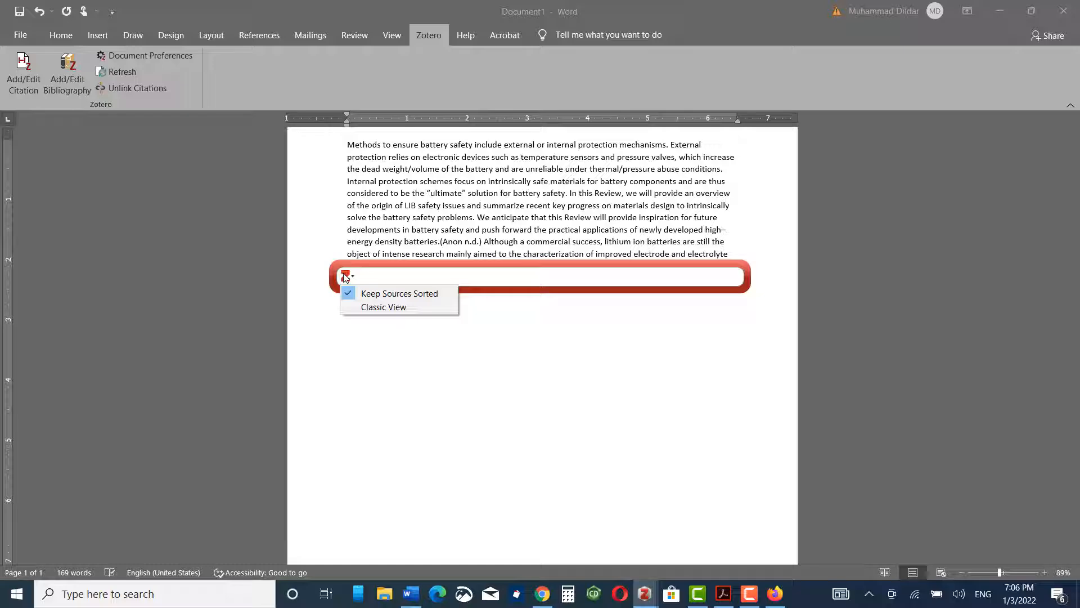
click(353, 305)
click(549, 238)
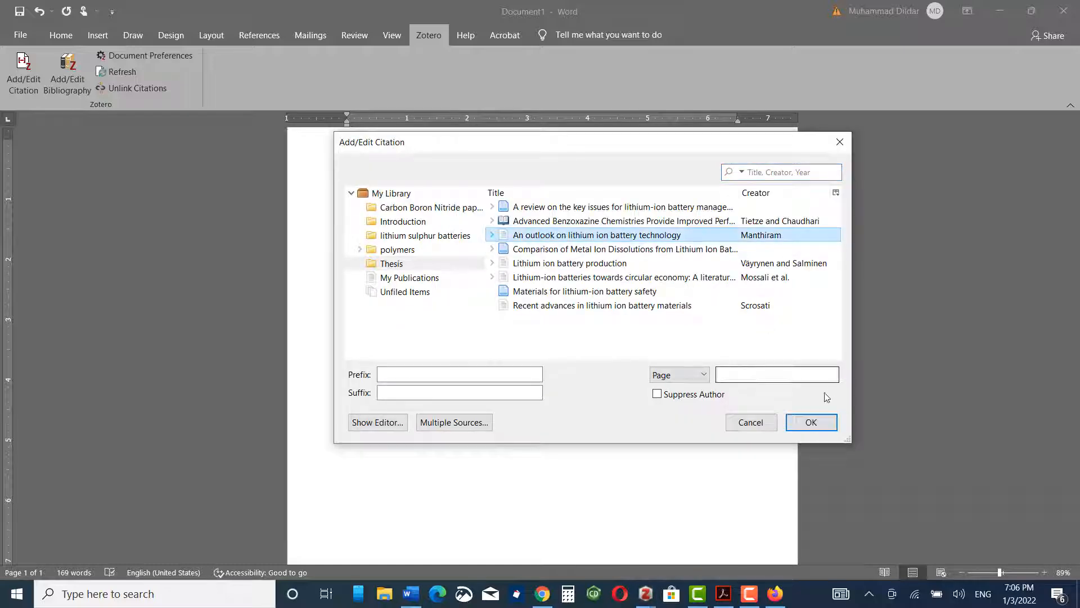
click(808, 423)
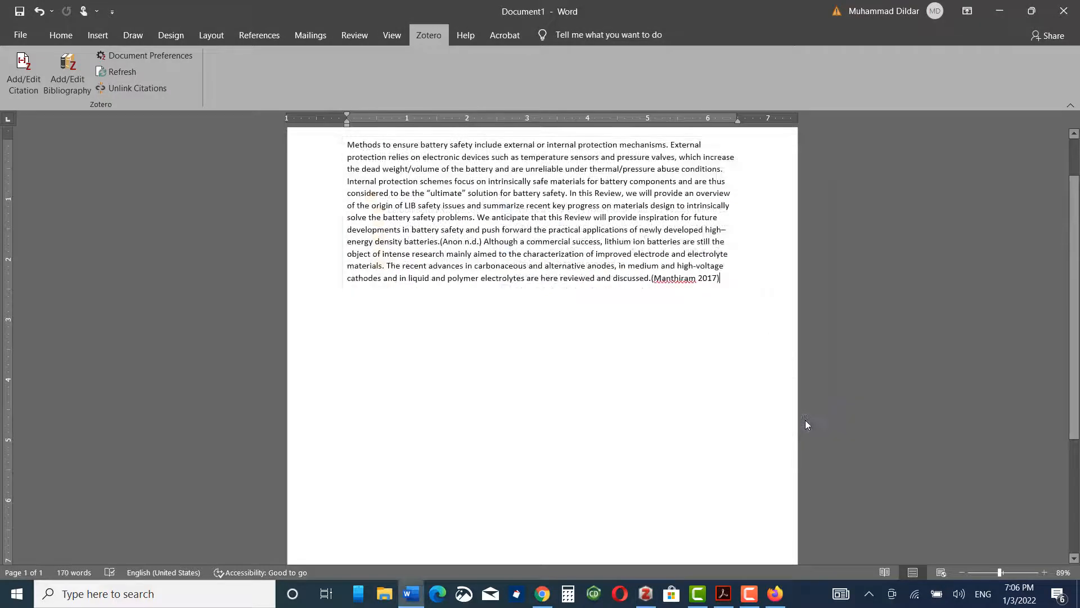
Add the passage beginning "Accidents related to fires and explosions of LIBs" after the second citation, and remove its closing period.
key(Return)
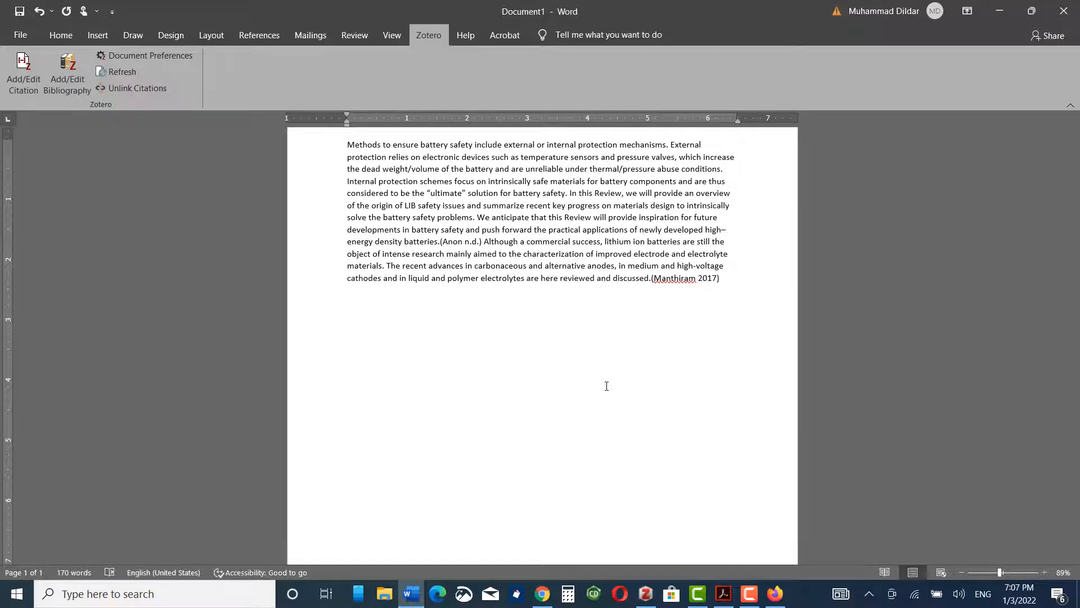
text(Accidents related to fires and explosions of LIBs occur frequently worldwide, especially involving cell phones, laptops, electric vehicles, and airplanes. Some have caused serious threats to human life and health and have led to numerous product recalls by manufacturers. For example, the Tesla electric car battery fire, the Boeing 787 Dreamliner battery problems, Samsung Note 7 fires and explosions, etc. have attracted mass media attention. These incidents remind us continuously that safety is a prerequisite for batteries, and serious issues need to be resolved before future applications of high-energy battery systems.)
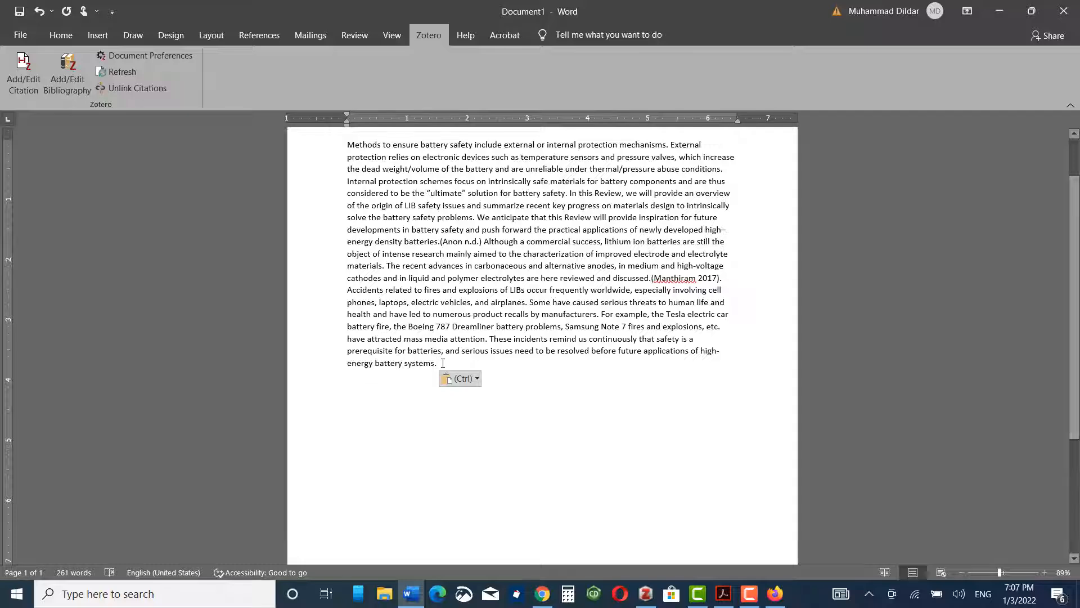
key(BackSpace)
key(BackSpace)
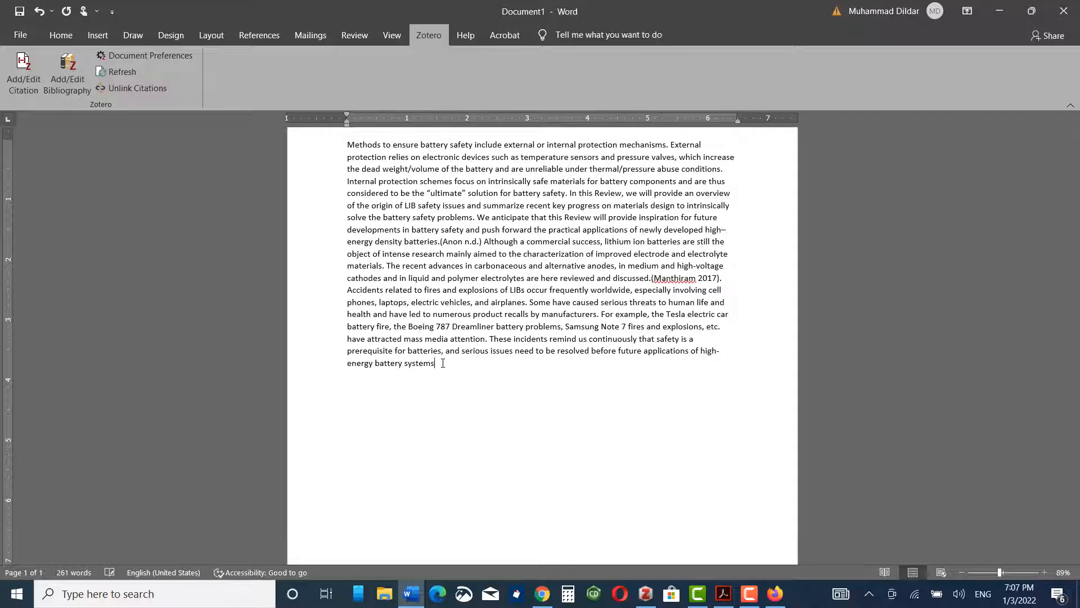
Insert one multiple-source citation after "high-energy battery systems", combining the circular economy review, "Materials for lithium-ion battery safety" and "Recent advances in lithium ion battery materials".
click(22, 74)
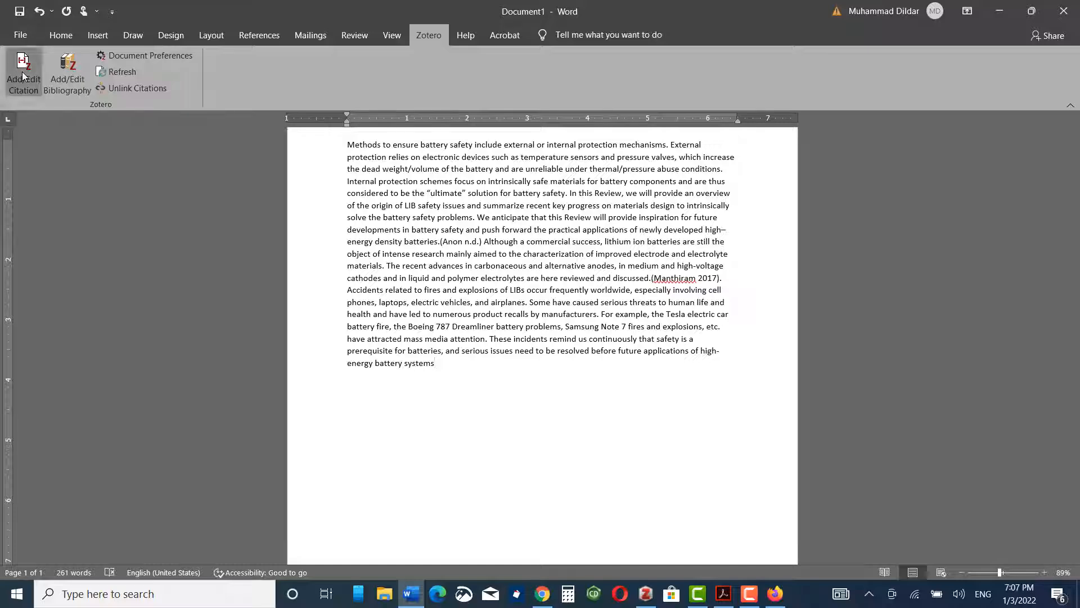
click(348, 276)
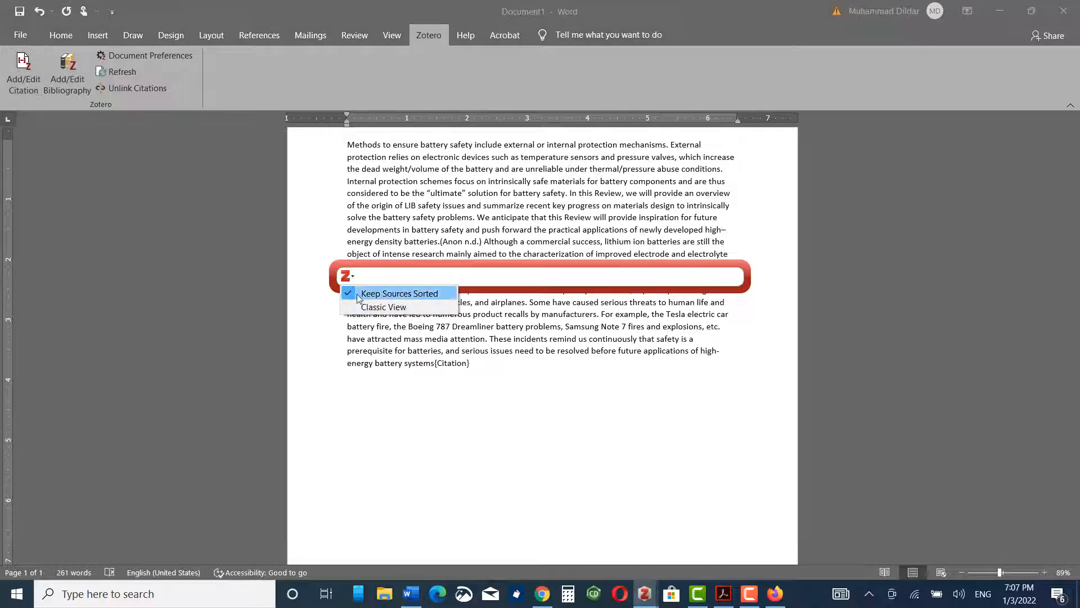
click(366, 310)
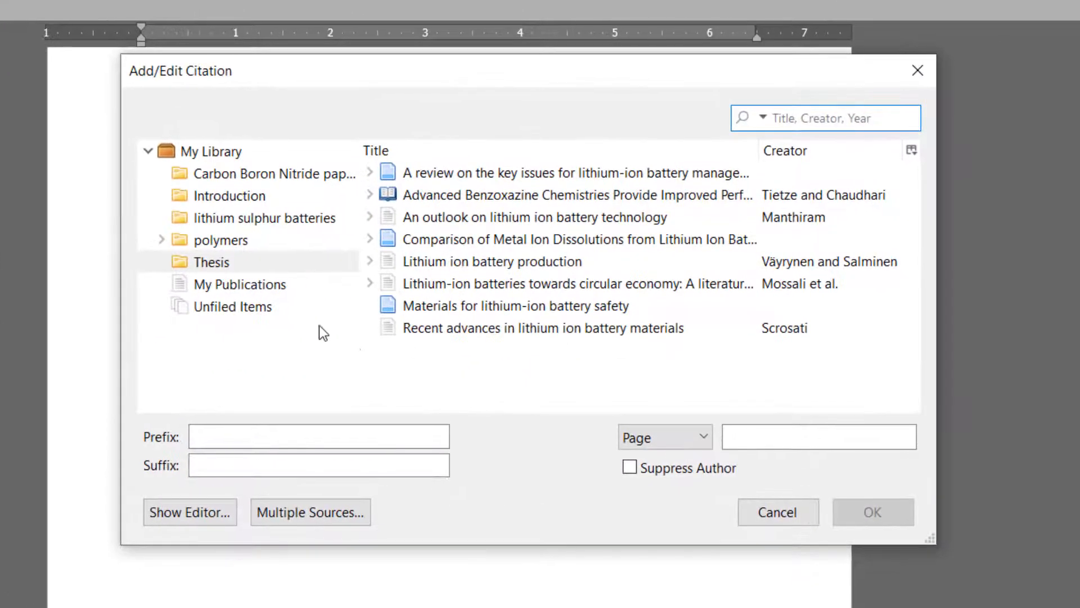
click(298, 513)
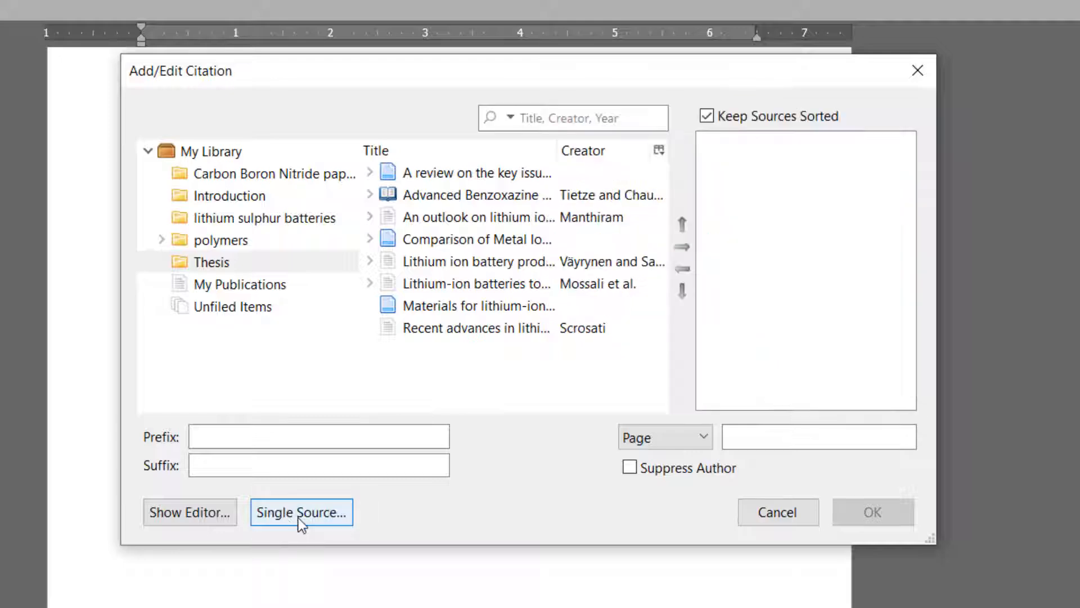
click(417, 288)
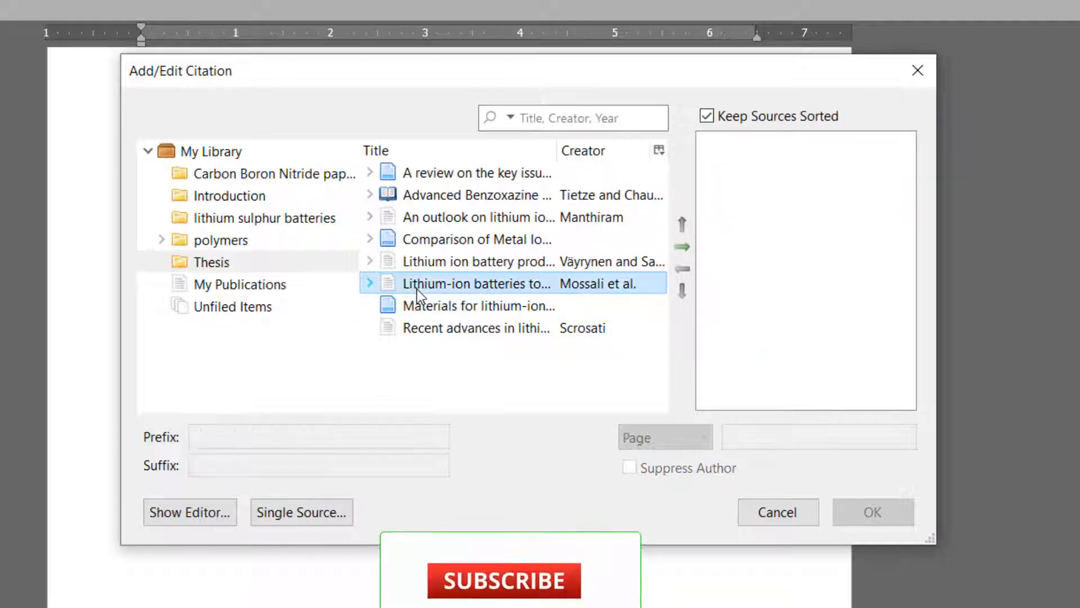
click(681, 248)
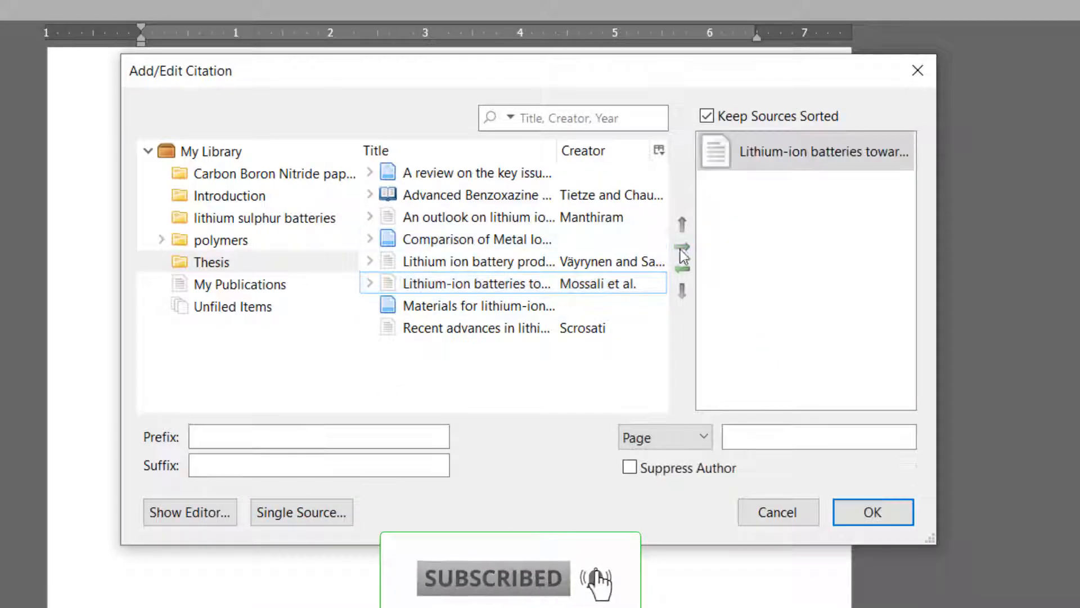
click(508, 305)
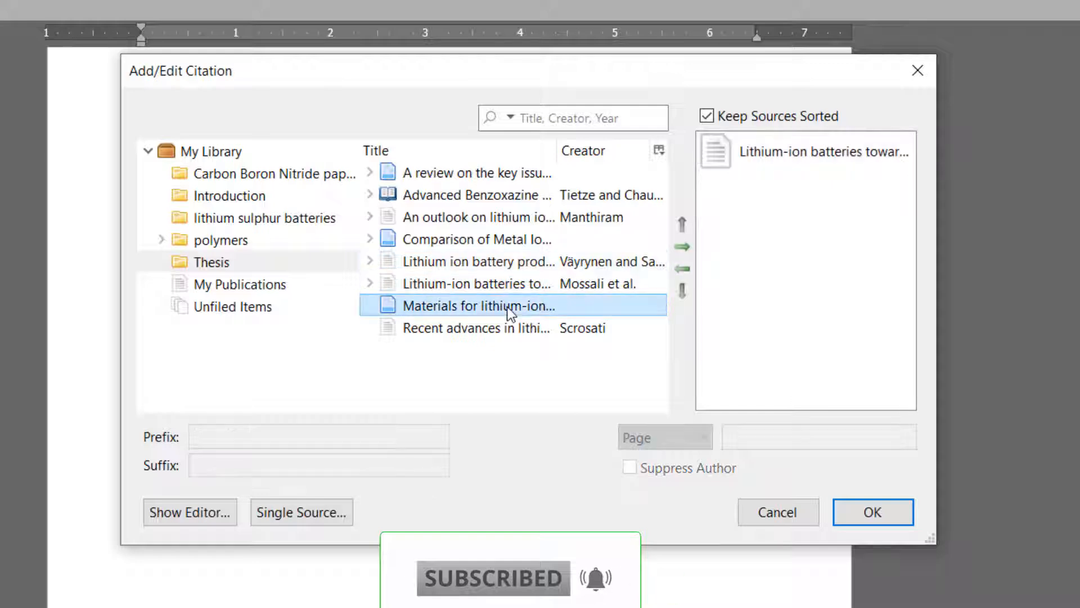
click(681, 248)
click(478, 328)
click(682, 248)
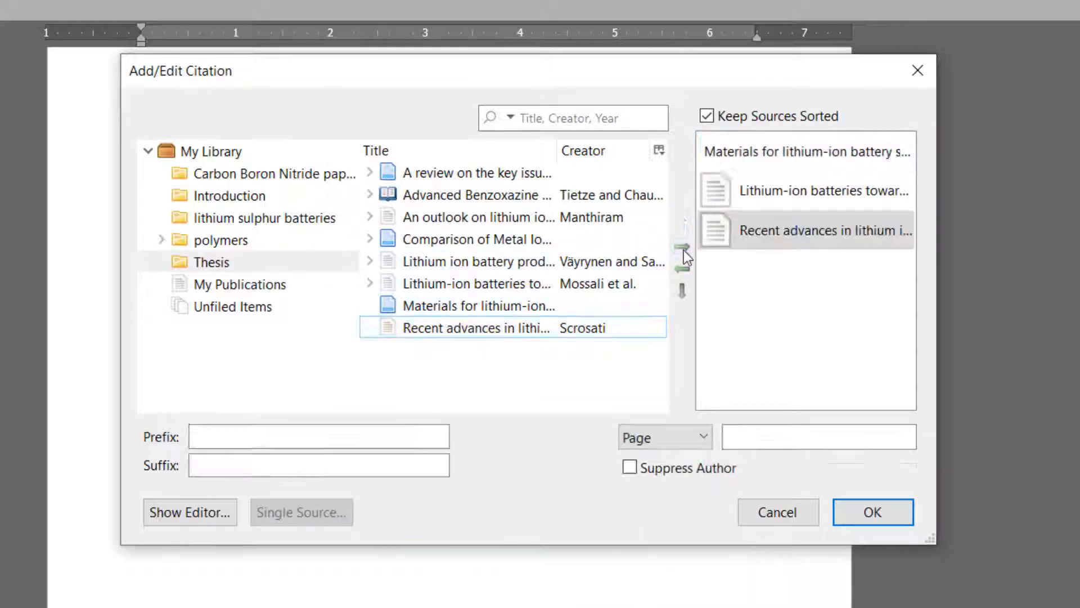
click(873, 512)
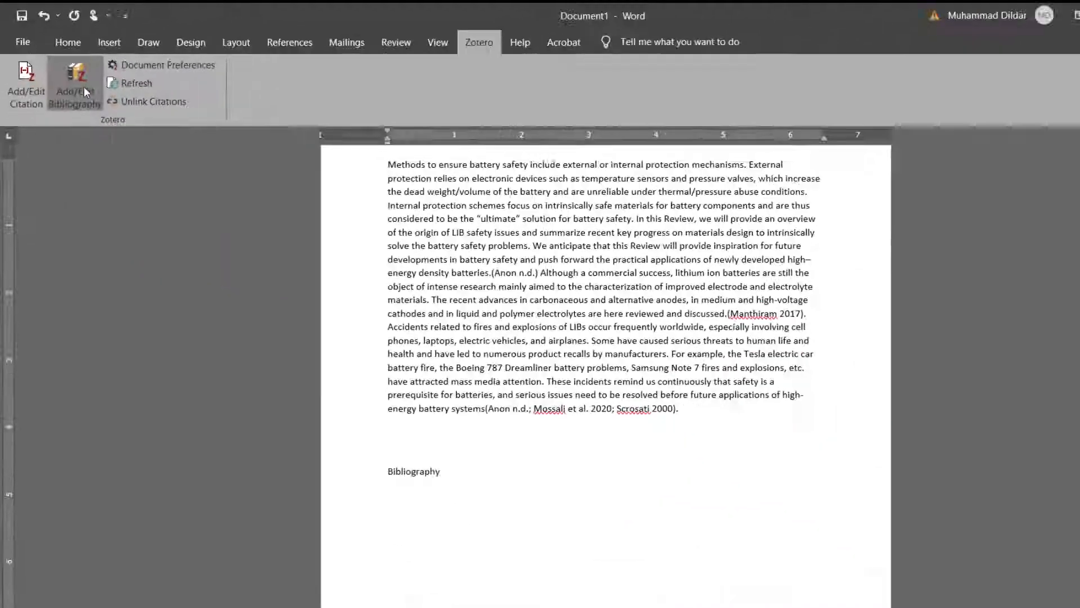
Insert the Zotero bibliography of all cited sources below the Bibliography heading, and review its entries.
click(84, 88)
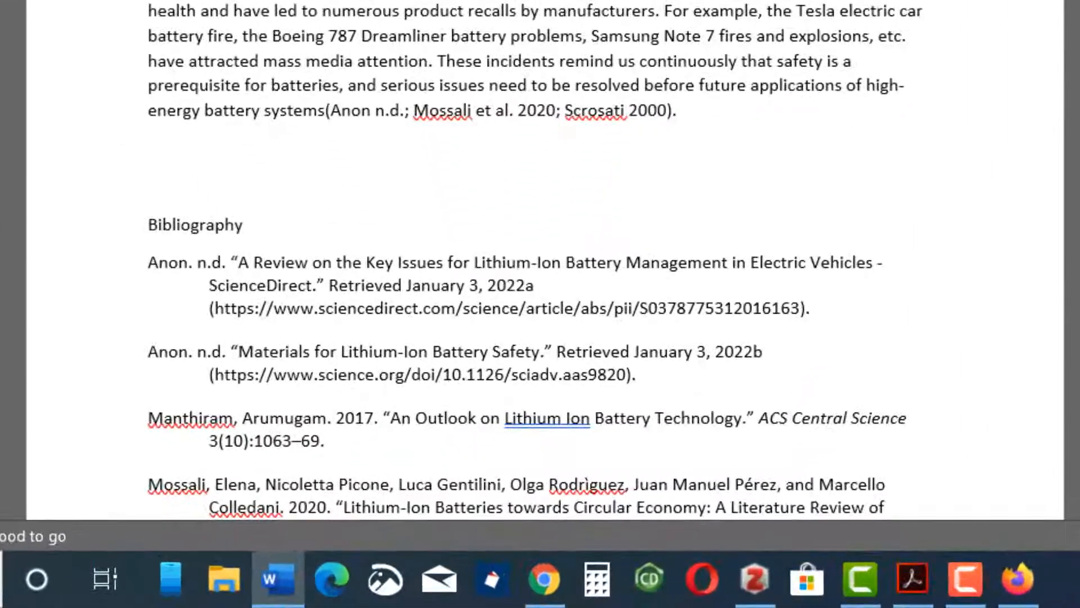
scroll(545, 259, down, 1)
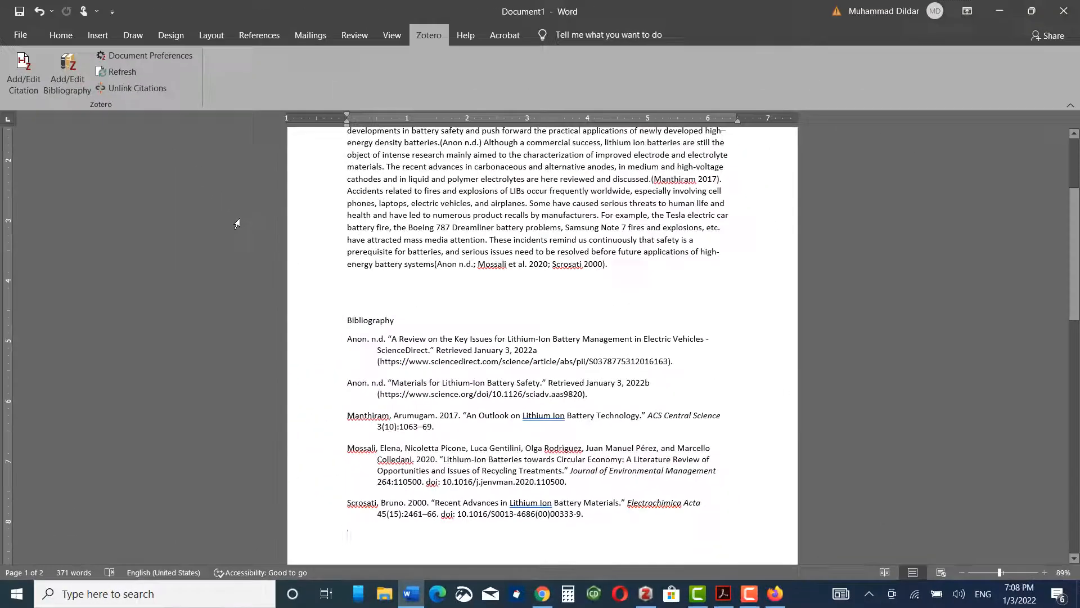
Look through the citation styles in Zotero's document preferences and open the style manager.
click(146, 57)
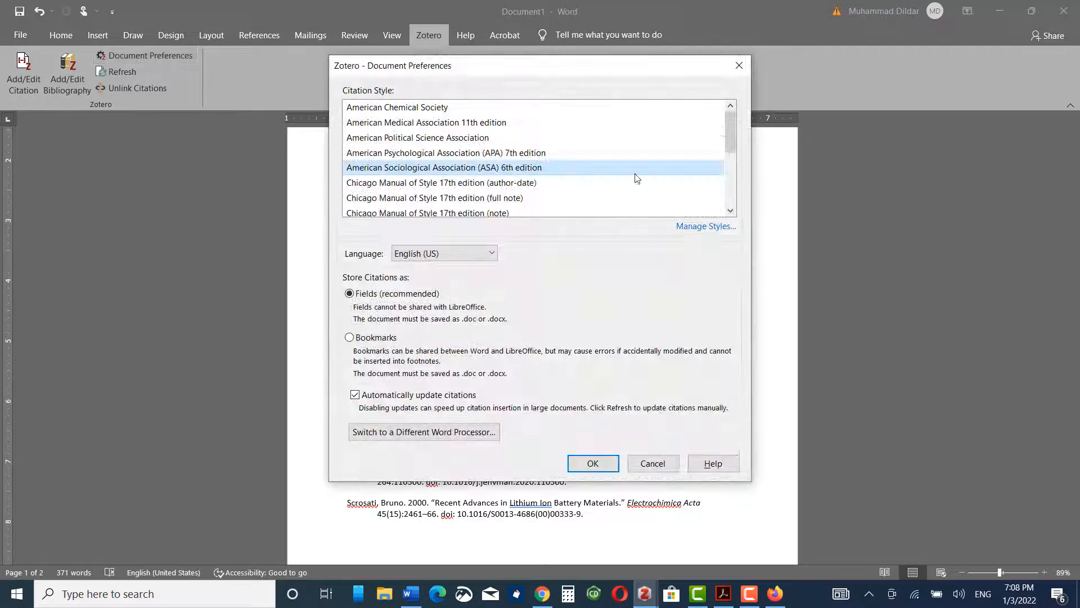
mouse_move(728, 127)
mouse_down()
mouse_move(730, 152)
mouse_move(728, 123)
mouse_up()
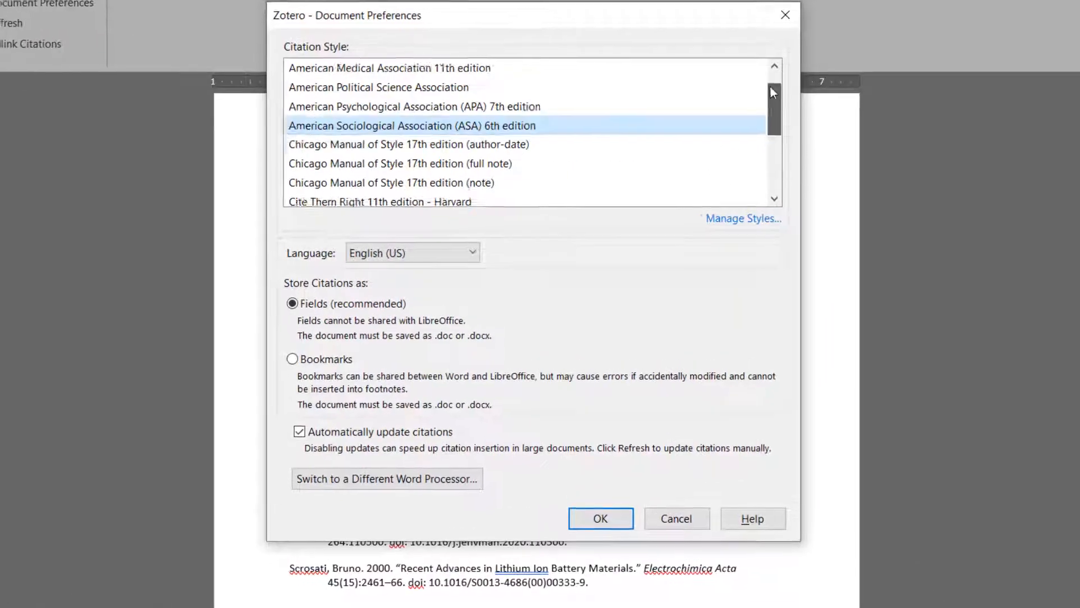
drag(772, 90, 768, 142)
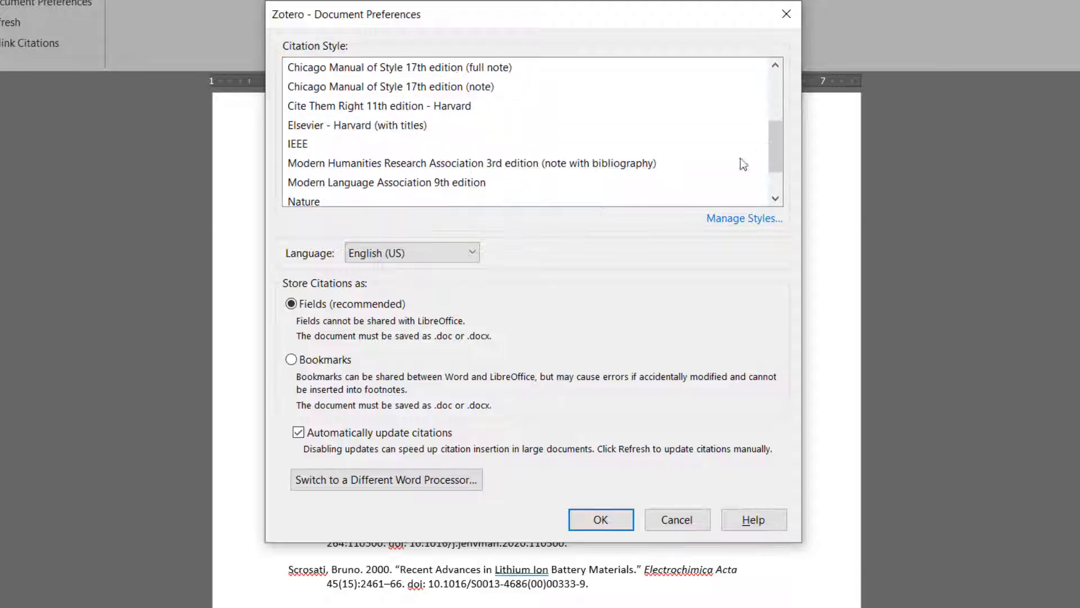
click(736, 221)
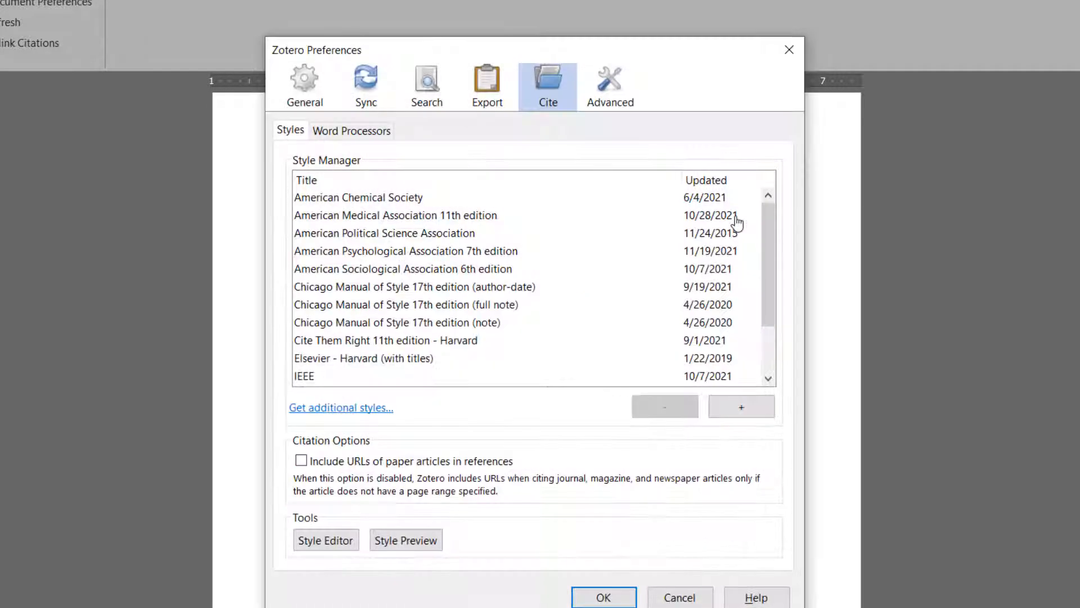